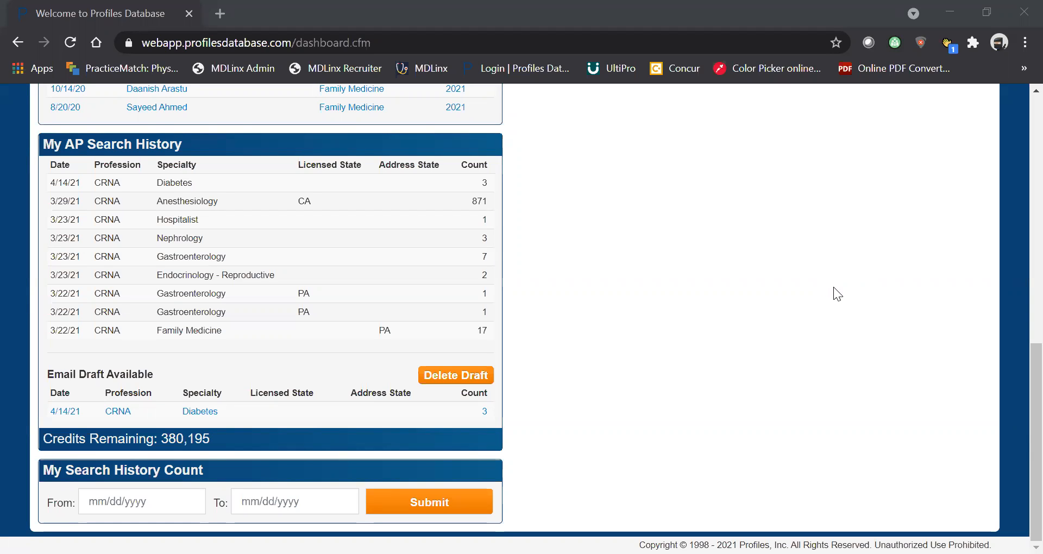
pyautogui.scroll(2, 835, 287)
pyautogui.scroll(-2, 834, 287)
pyautogui.scroll(2, 592, 308)
pyautogui.scroll(-2, 591, 308)
# - Open the AP Leads Search page and choose Certified Registered Nurse Anesthetist as the profession
pyautogui.scroll(10, 612, 316)
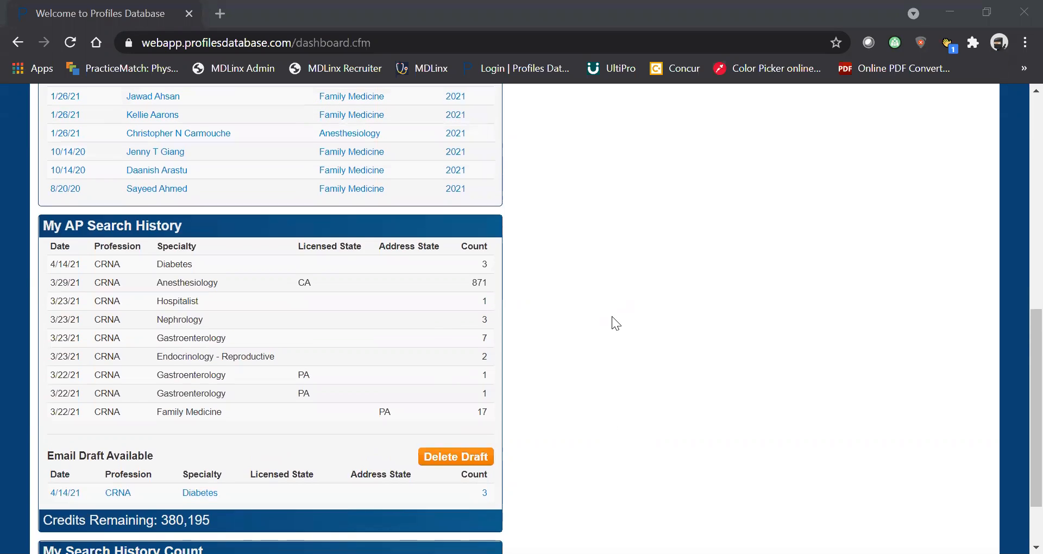
pyautogui.scroll(1, 619, 411)
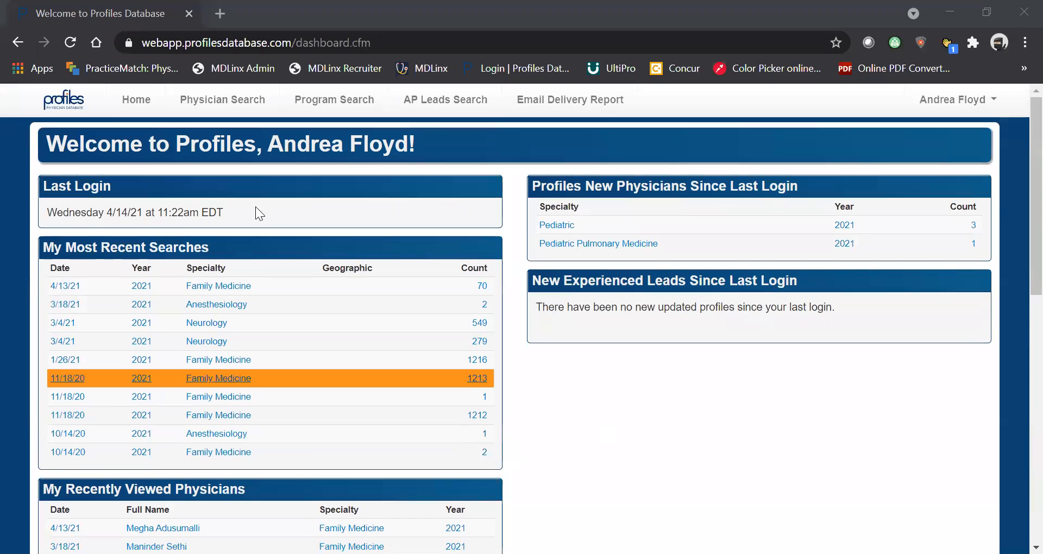
pyautogui.click(453, 103)
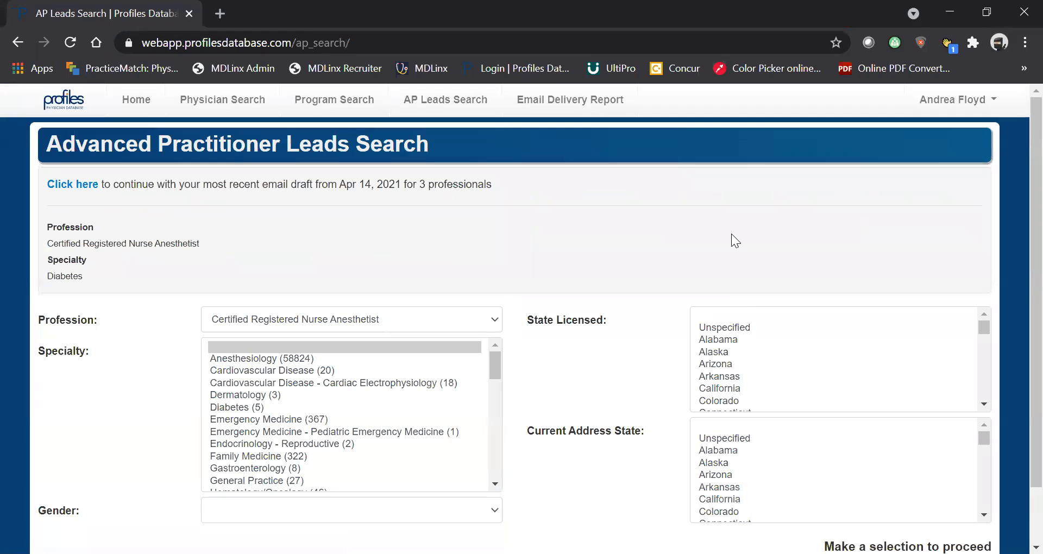
pyautogui.scroll(-1, 732, 234)
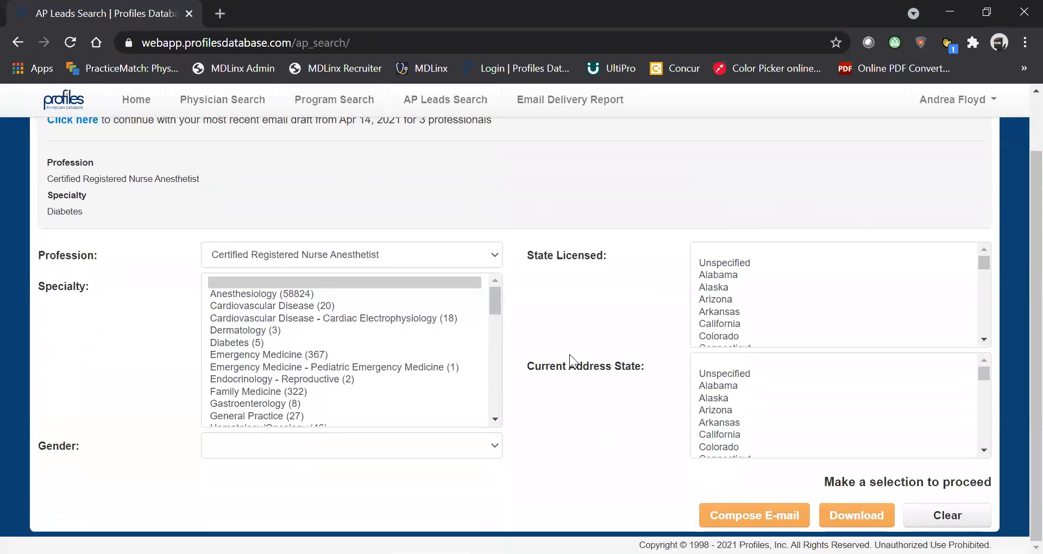
pyautogui.click(472, 254)
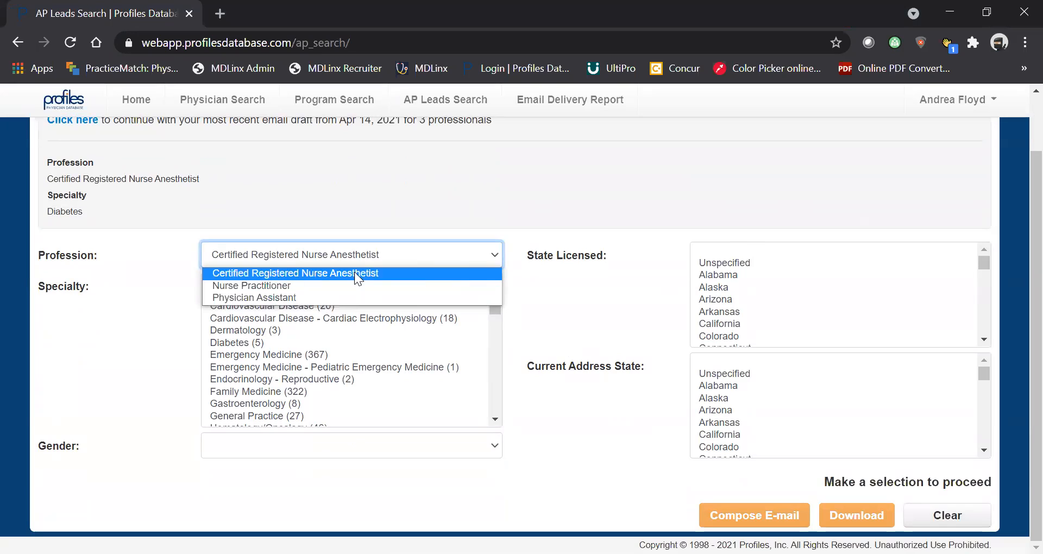
pyautogui.click(302, 272)
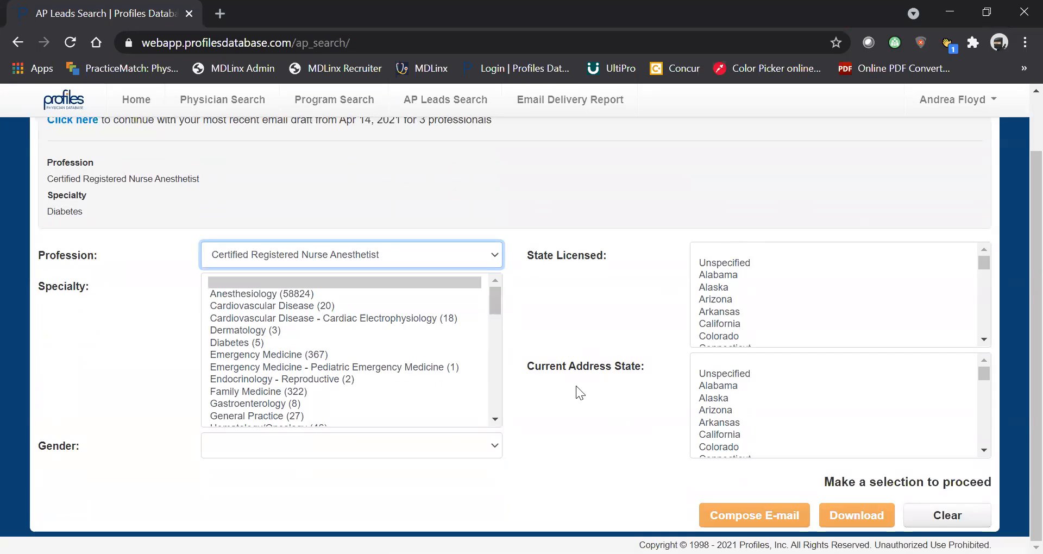
# - Look through the available specialties and select Diabetes as the search specialty
pyautogui.scroll(-3, 355, 315)
pyautogui.scroll(-8, 356, 318)
pyautogui.scroll(4, 383, 401)
pyautogui.scroll(5, 383, 401)
pyautogui.scroll(2, 440, 387)
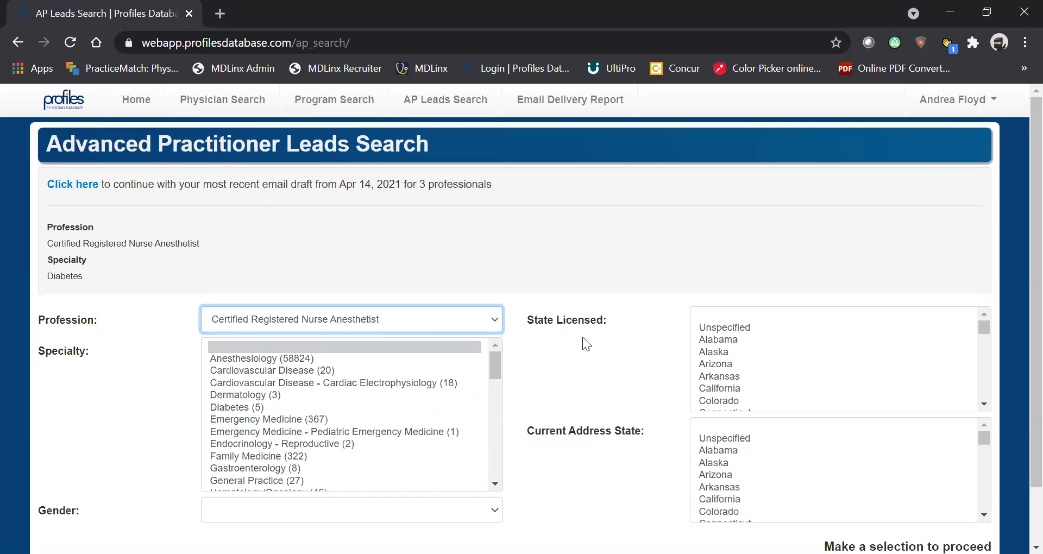
pyautogui.scroll(-2, 652, 423)
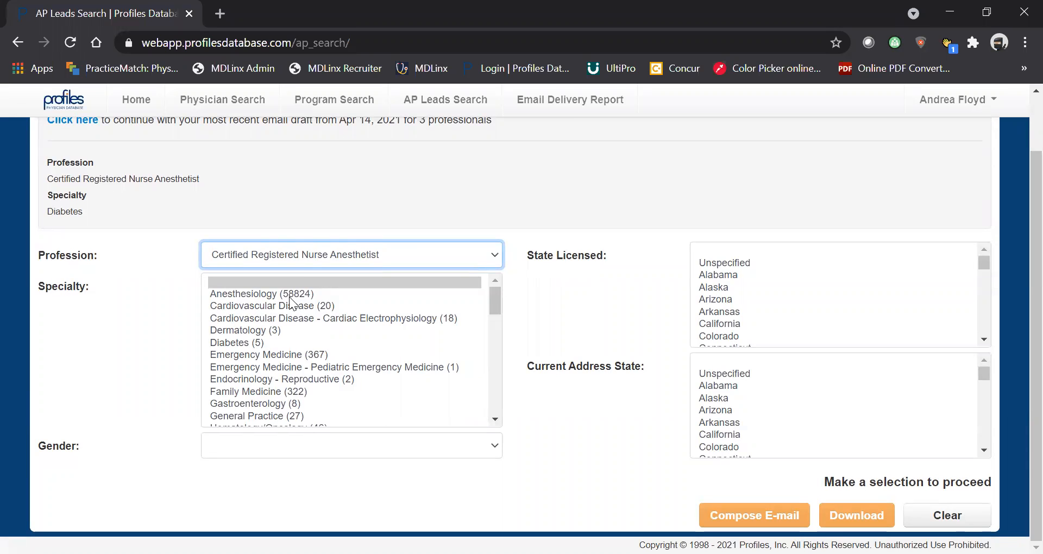
pyautogui.scroll(-8, 291, 299)
pyautogui.scroll(-4, 298, 359)
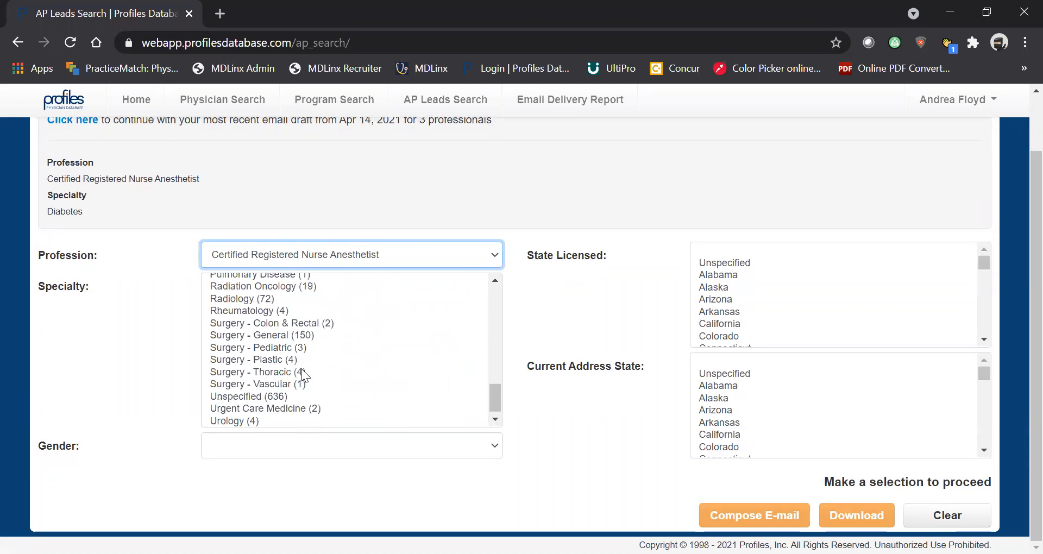
pyautogui.scroll(5, 311, 402)
pyautogui.scroll(6, 310, 397)
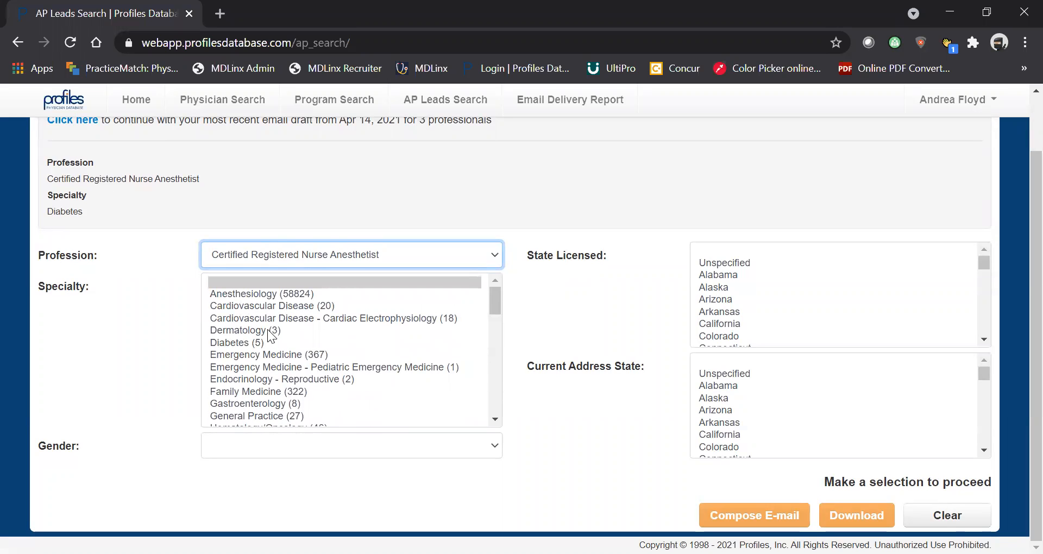
pyautogui.click(261, 343)
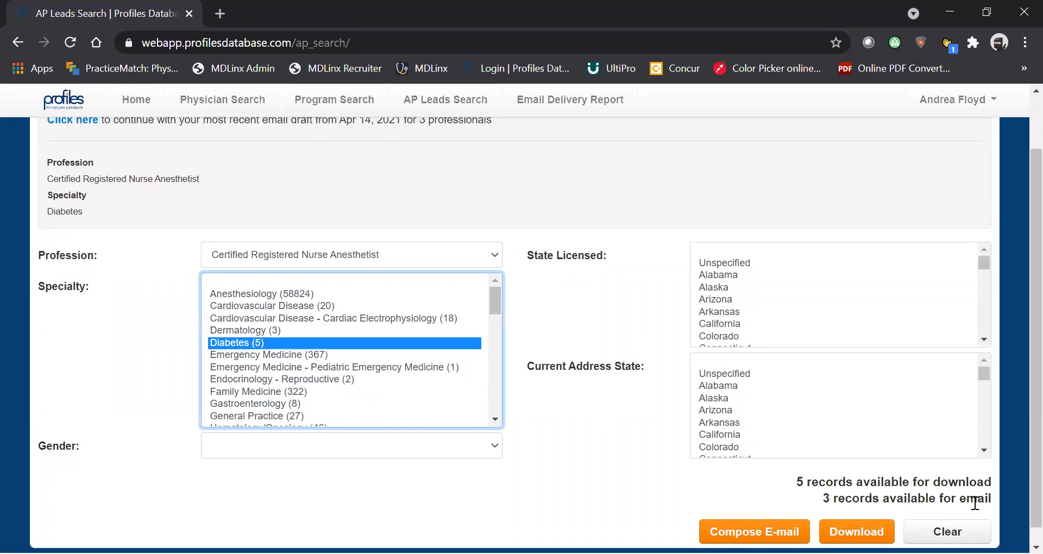
pyautogui.scroll(-1, 782, 490)
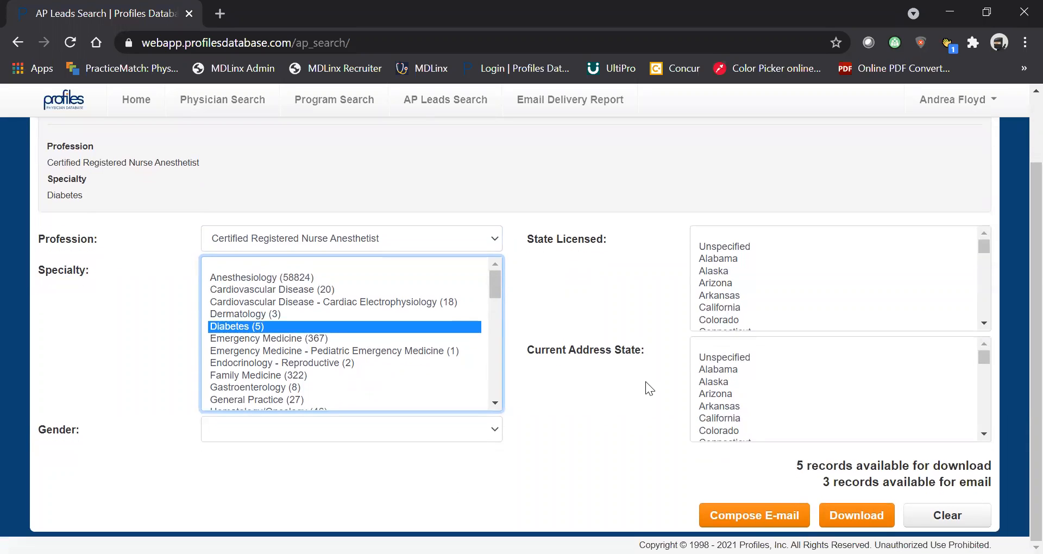
# - Look over the gender filter and the licensed-state and current-address-state lists, leaving them unset
pyautogui.click(325, 426)
pyautogui.click(325, 426)
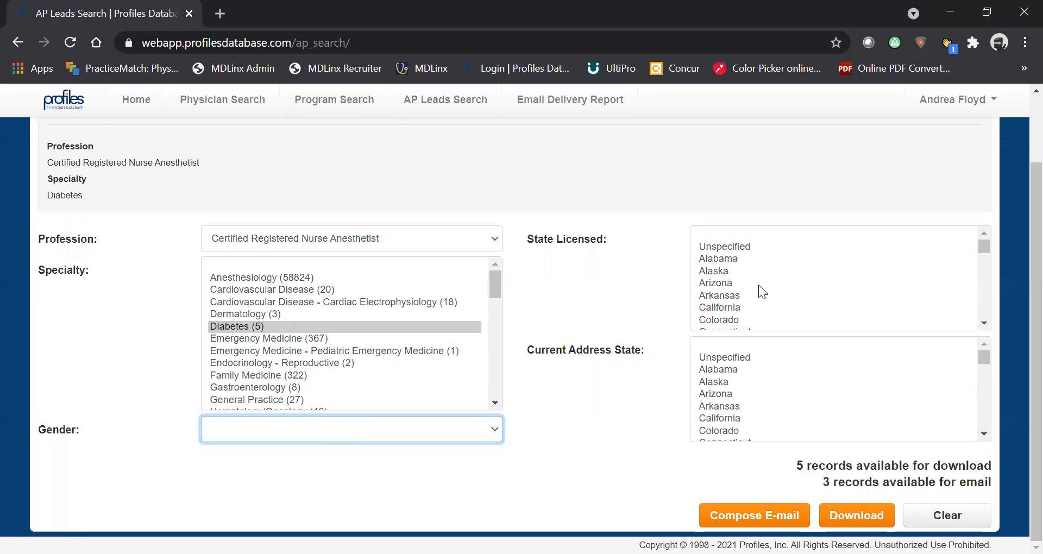
pyautogui.scroll(-3, 759, 256)
pyautogui.scroll(1, 759, 256)
pyautogui.scroll(3, 758, 262)
pyautogui.scroll(-2, 738, 371)
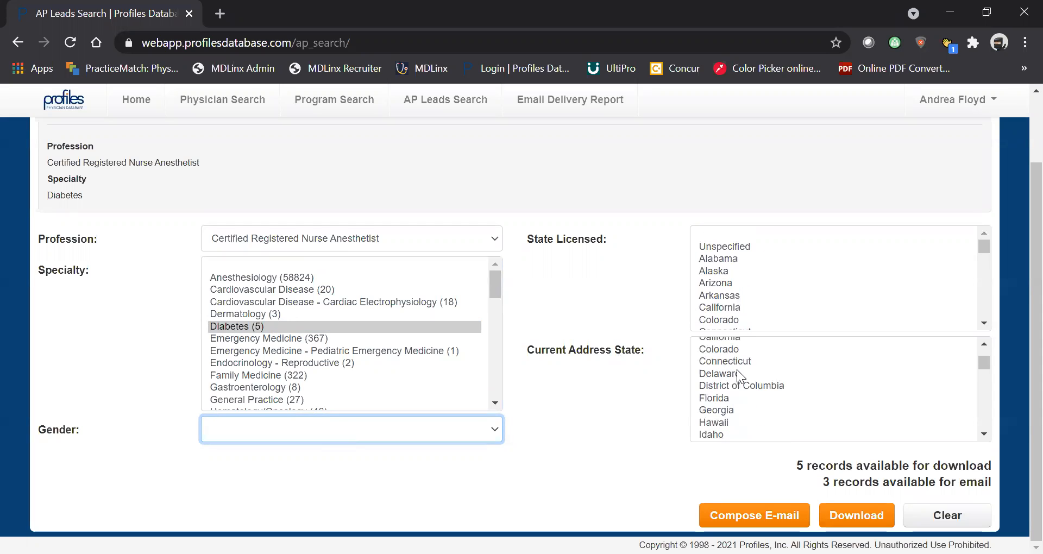
pyautogui.scroll(-5, 737, 369)
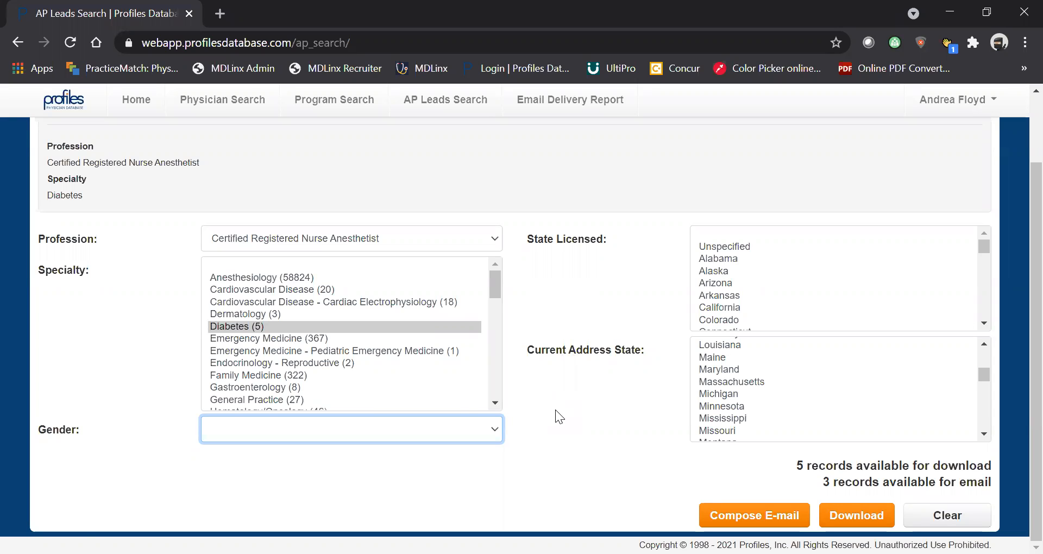
# - Start composing an e-mail to the matching professionals and preview Template A
pyautogui.click(728, 516)
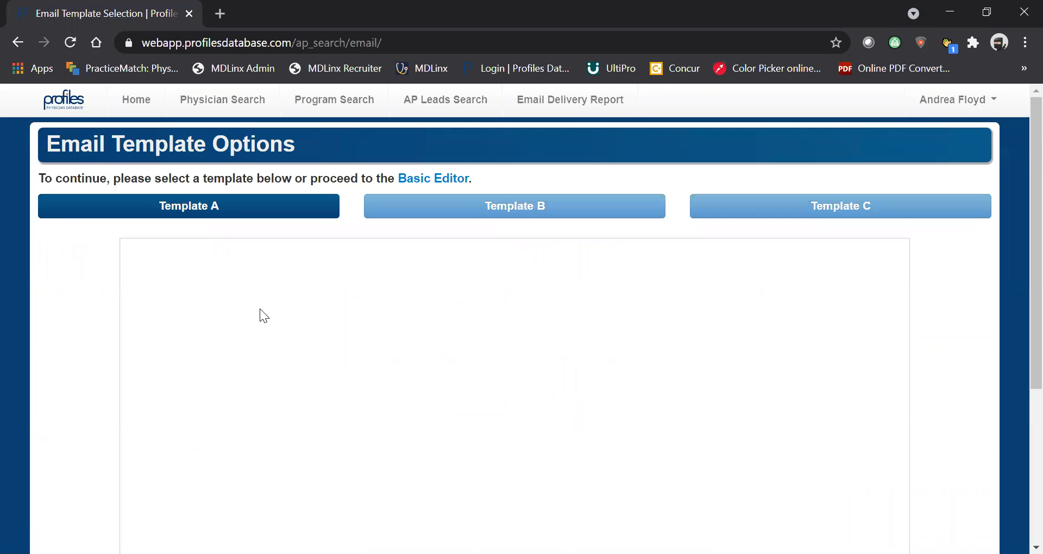
pyautogui.click(103, 207)
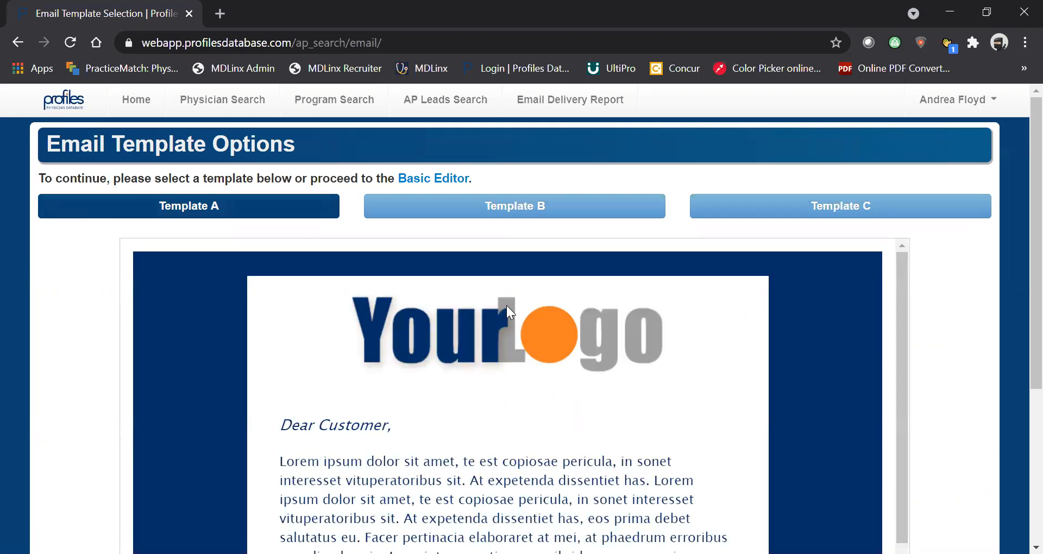
pyautogui.scroll(-2, 507, 306)
pyautogui.scroll(2, 791, 399)
pyautogui.scroll(-3, 976, 332)
pyautogui.scroll(3, 976, 331)
# - Preview the Template B and Template C e-mail layouts
pyautogui.click(491, 215)
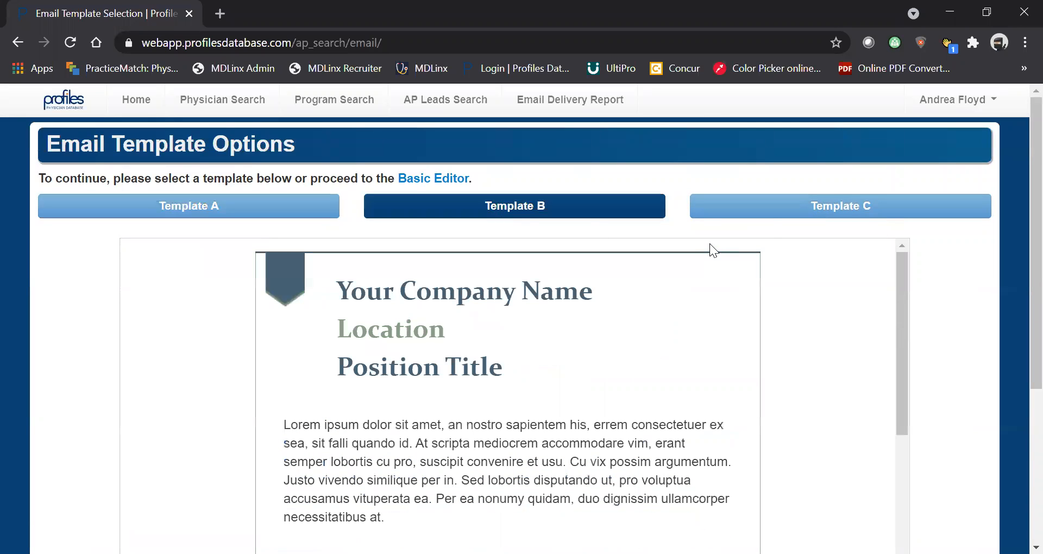
pyautogui.click(771, 212)
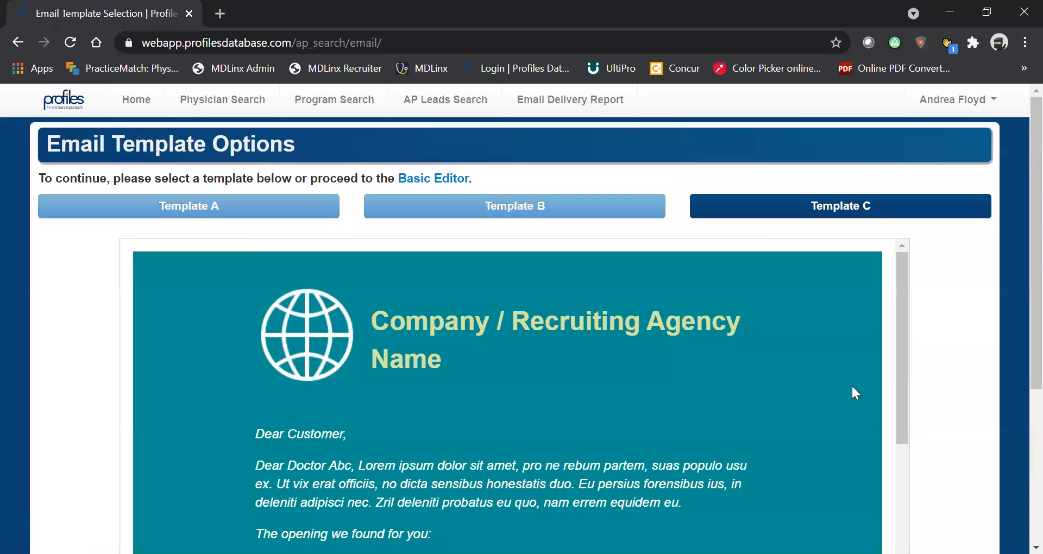
pyautogui.scroll(-2, 856, 385)
pyautogui.scroll(-3, 856, 386)
pyautogui.scroll(6, 857, 385)
# - Choose Template A for the e-mail and open it in the template editor
pyautogui.click(268, 209)
pyautogui.scroll(-8, 801, 356)
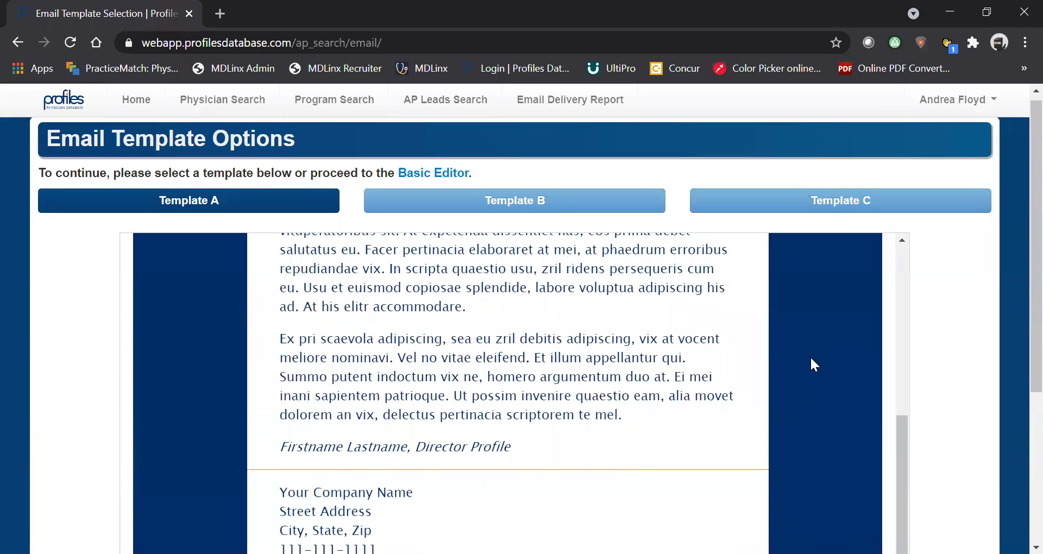
pyautogui.scroll(2, 810, 357)
pyautogui.click(933, 521)
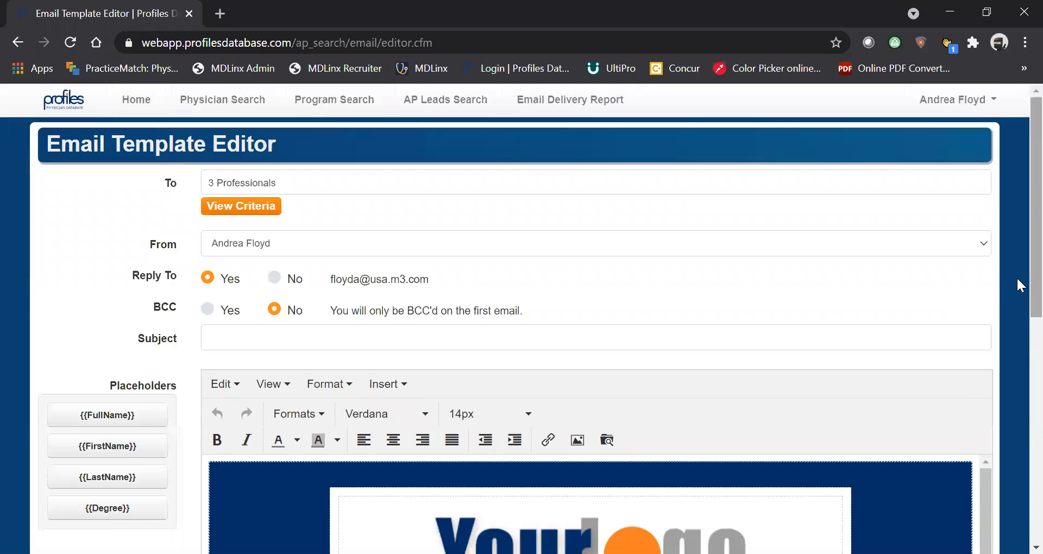
# - Examine the e-mail template in the editor, from the logo and body text down to the contact footer
pyautogui.scroll(-3, 1017, 277)
pyautogui.scroll(-2, 1017, 278)
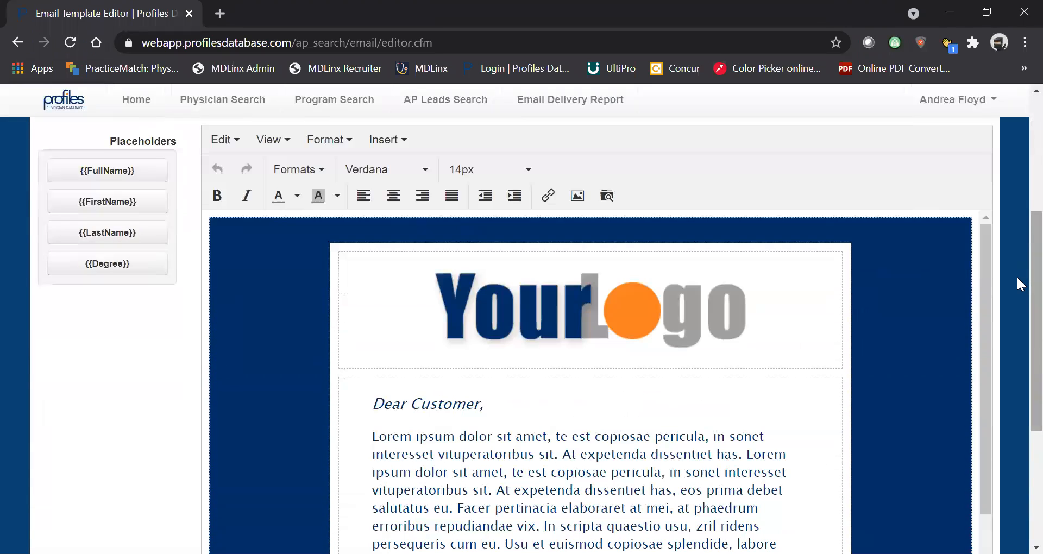
pyautogui.scroll(-5, 787, 331)
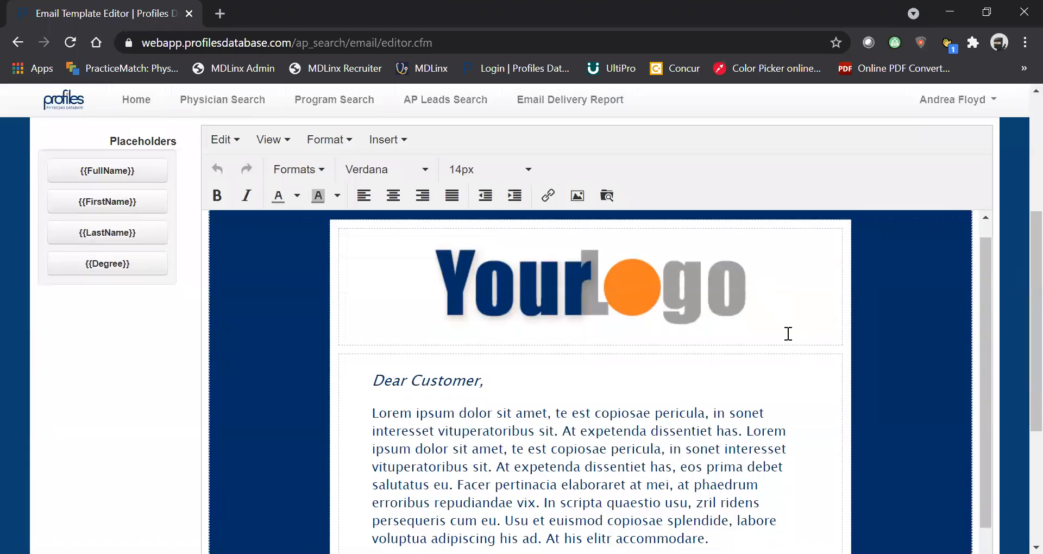
pyautogui.scroll(-4, 771, 336)
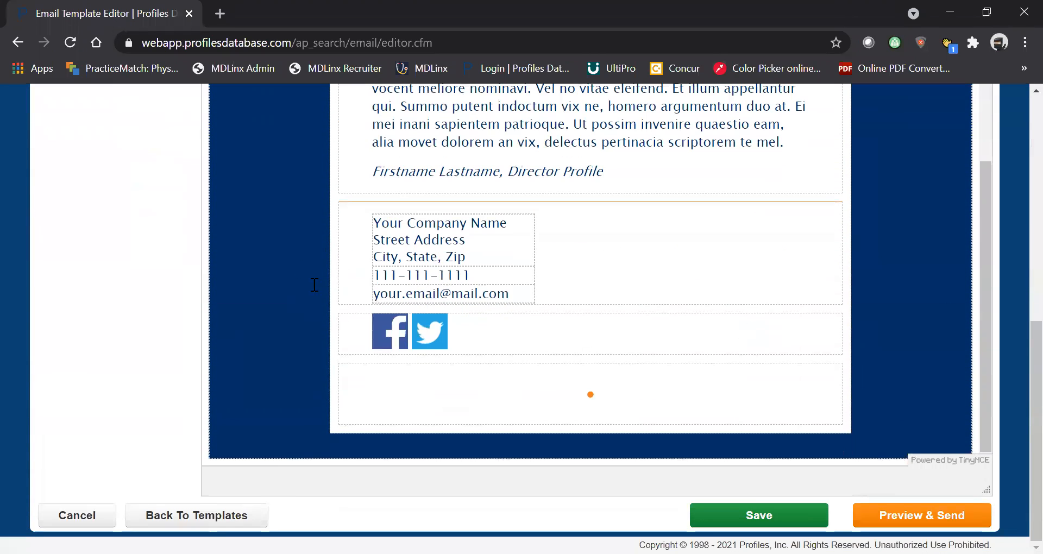
pyautogui.scroll(10, 706, 357)
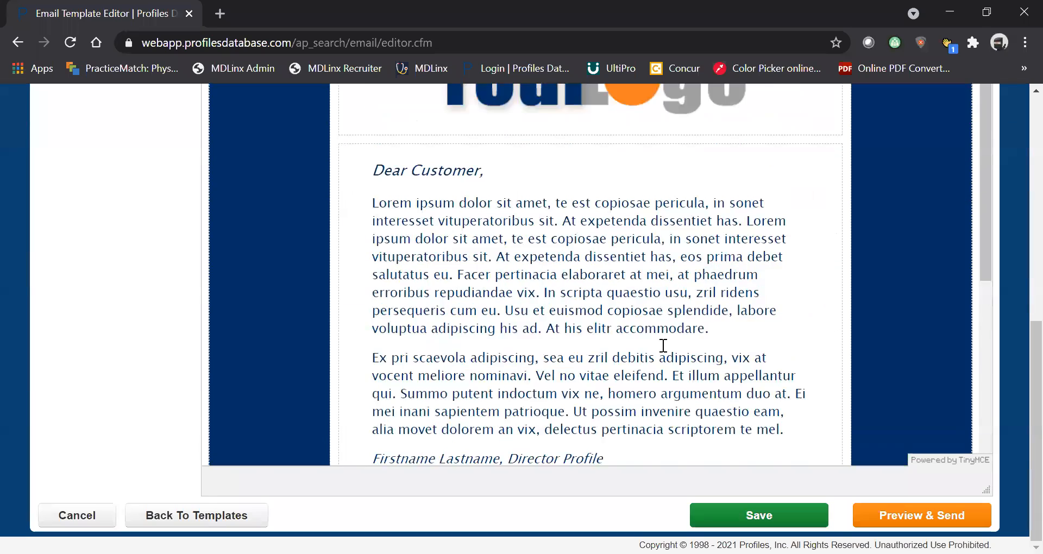
pyautogui.scroll(2, 1016, 276)
pyautogui.scroll(-2, 1016, 276)
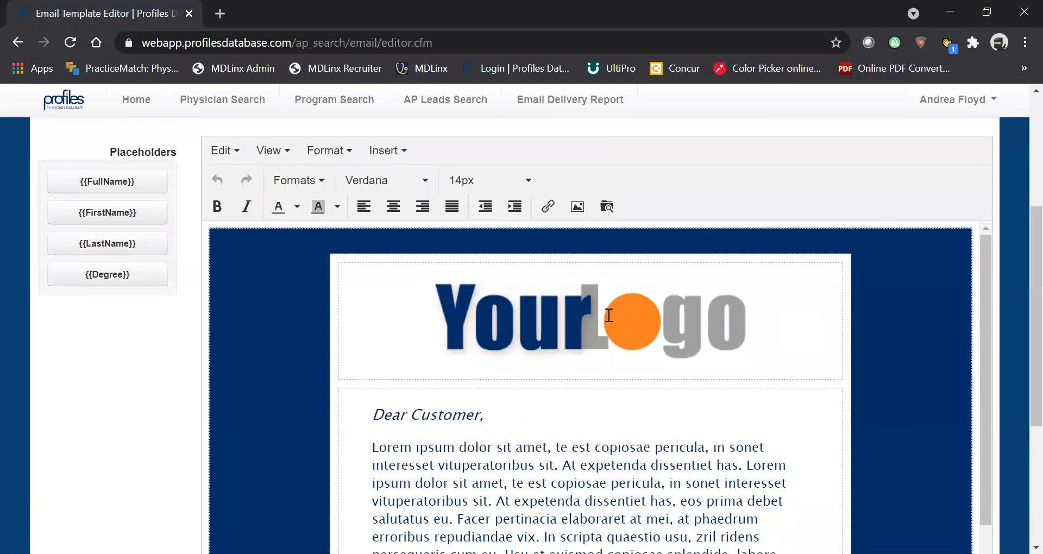
# - Check that the logo image and the second body paragraph can be selected for editing
pyautogui.click(608, 314)
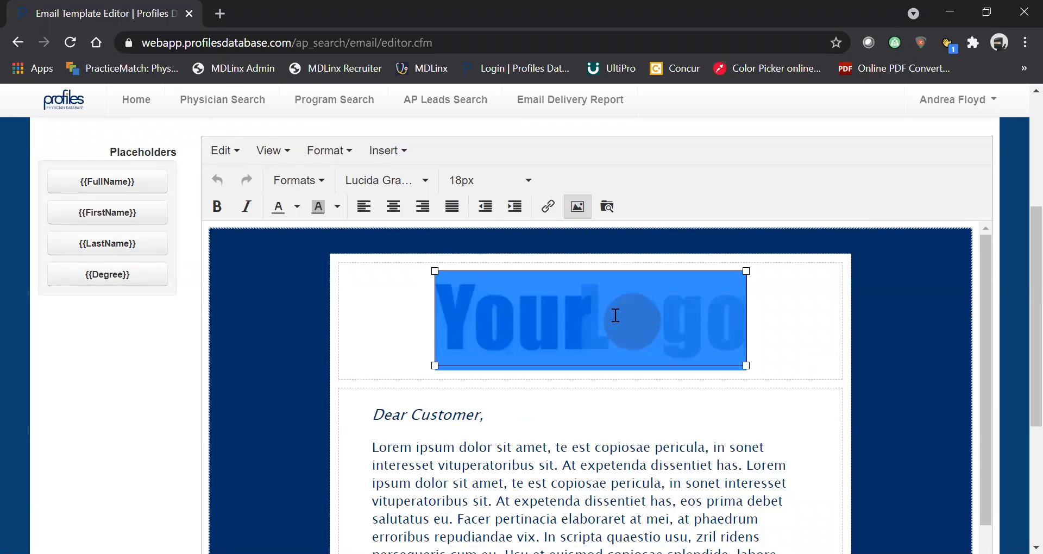
pyautogui.scroll(-1, 831, 326)
pyautogui.scroll(-4, 831, 326)
pyautogui.click(531, 354)
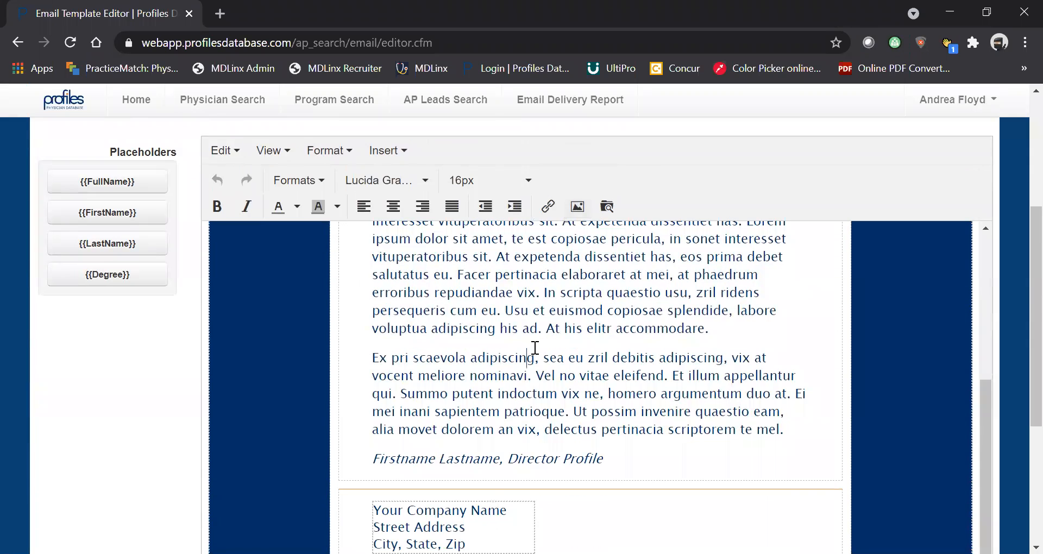
pyautogui.scroll(5, 396, 410)
# - Replace the word "Customer" in the e-mail greeting with the {{LastName}} placeholder
pyautogui.click(366, 413)
pyautogui.click(405, 414)
pyautogui.scroll(-3, 570, 413)
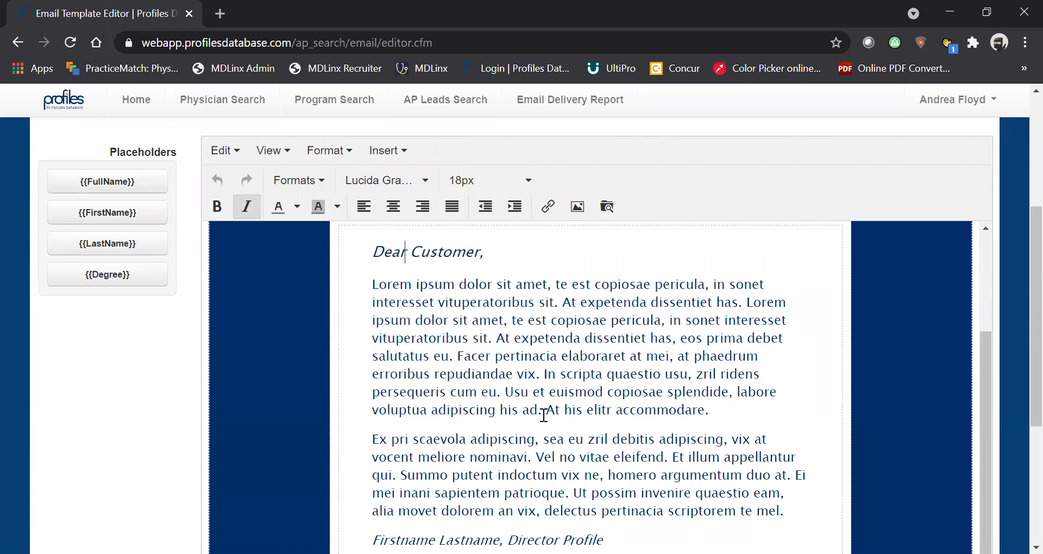
pyautogui.scroll(-2, 544, 416)
pyautogui.scroll(5, 543, 416)
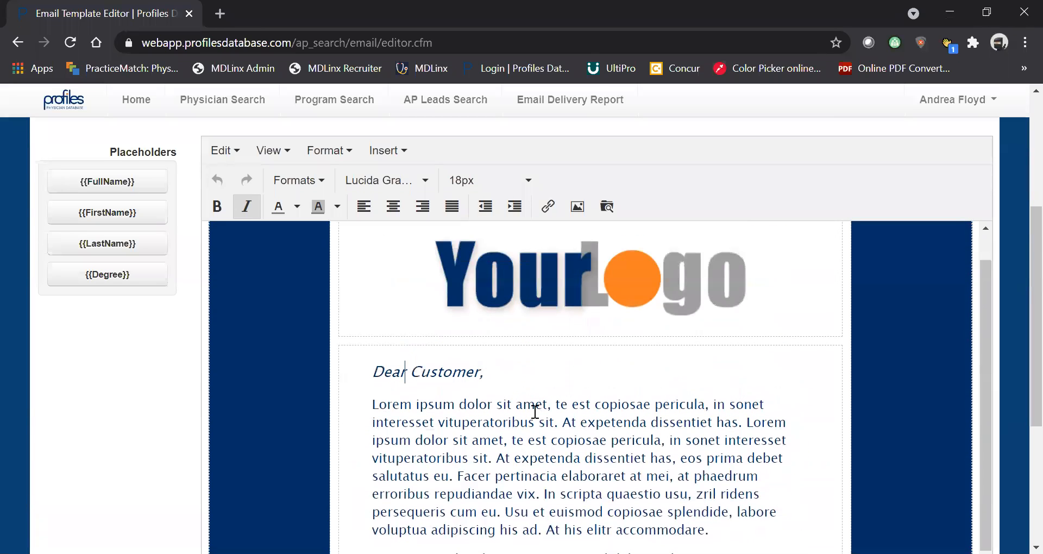
pyautogui.scroll(1, 171, 380)
pyautogui.scroll(1, 171, 380)
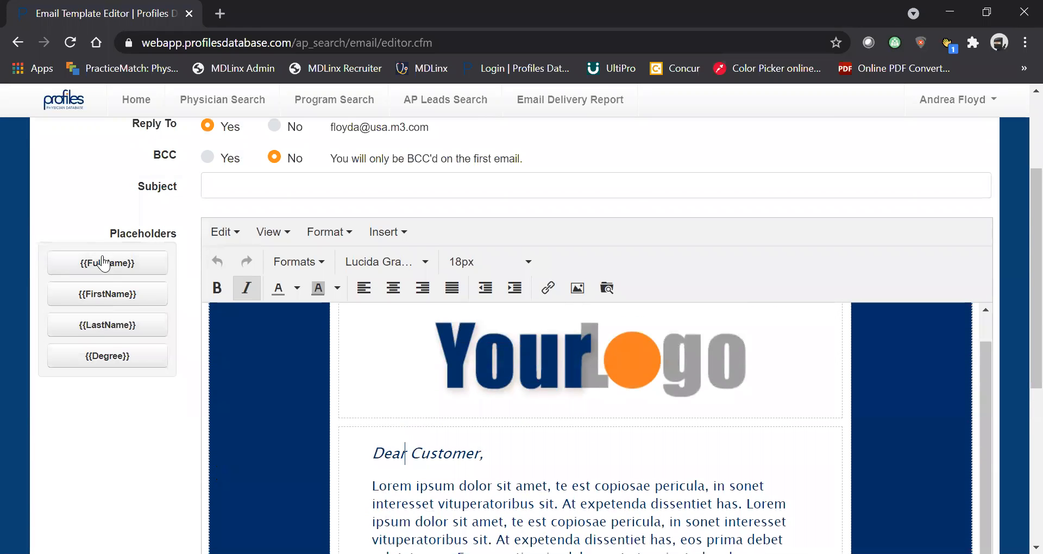
pyautogui.scroll(-3, 601, 413)
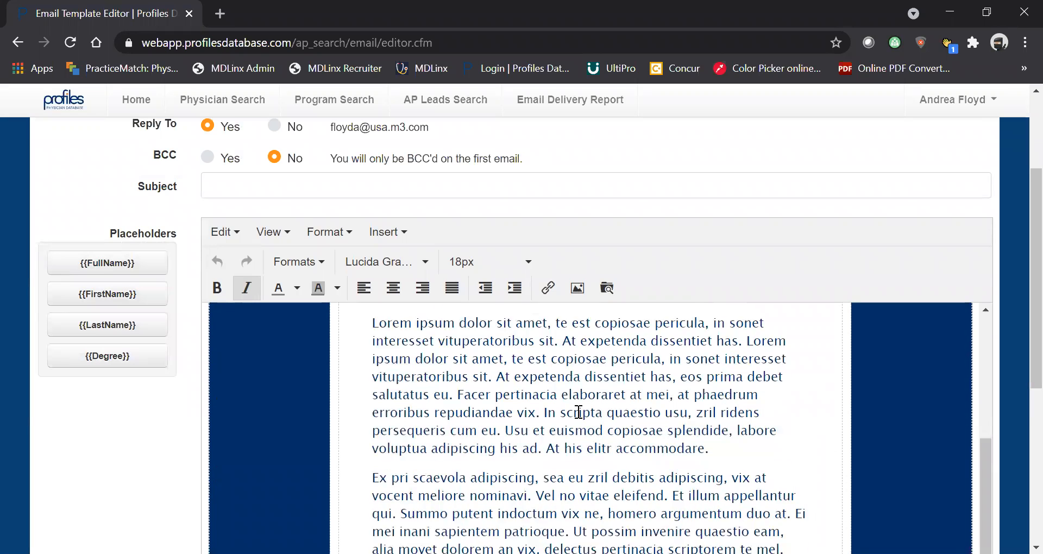
pyautogui.scroll(2, 608, 389)
pyautogui.press('Right')
pyautogui.press('Right')
pyautogui.hotkey('shift', 'Right')
pyautogui.hotkey('shift', 'Right')
pyautogui.hotkey('shift', 'Right')
pyautogui.hotkey('shift', 'Right')
pyautogui.hotkey('shift', 'Right')
pyautogui.hotkey('shift', 'Right')
pyautogui.hotkey('shift', 'Right')
pyautogui.hotkey('shift', 'Right')
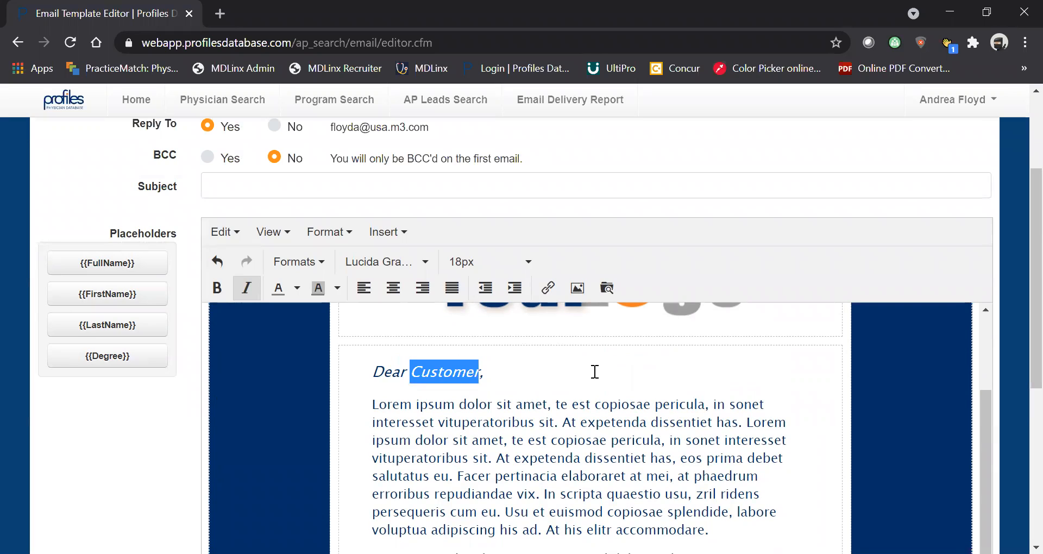
pyautogui.press('BackSpace')
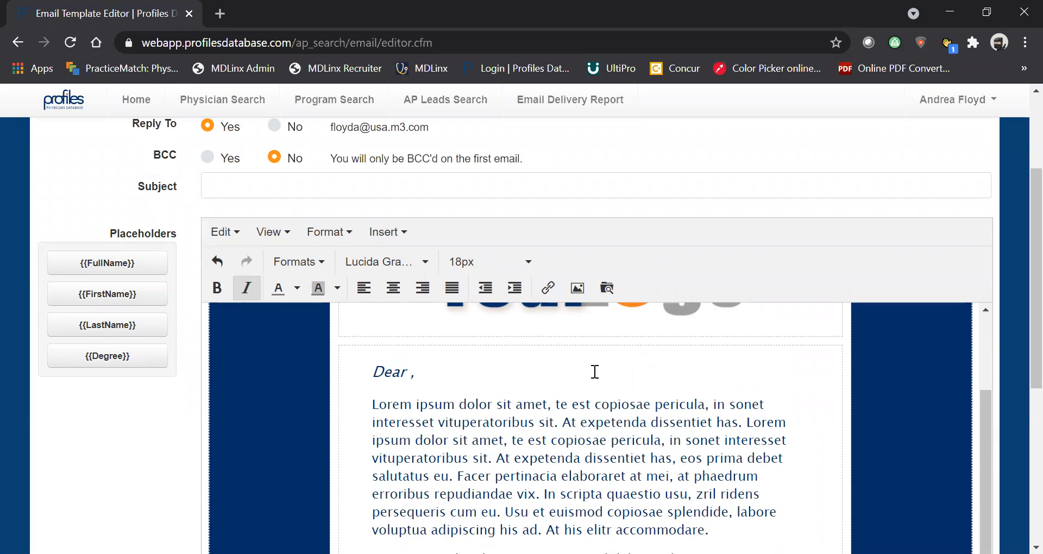
pyautogui.click(93, 336)
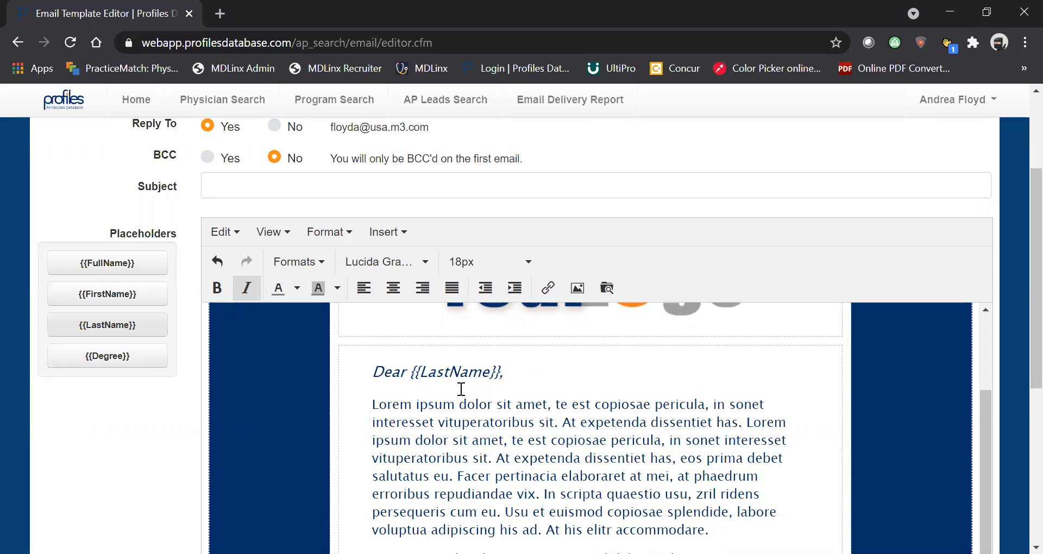
# - Replace the first body paragraph below the greeting with the words "Enter Text"
pyautogui.scroll(-2, 380, 399)
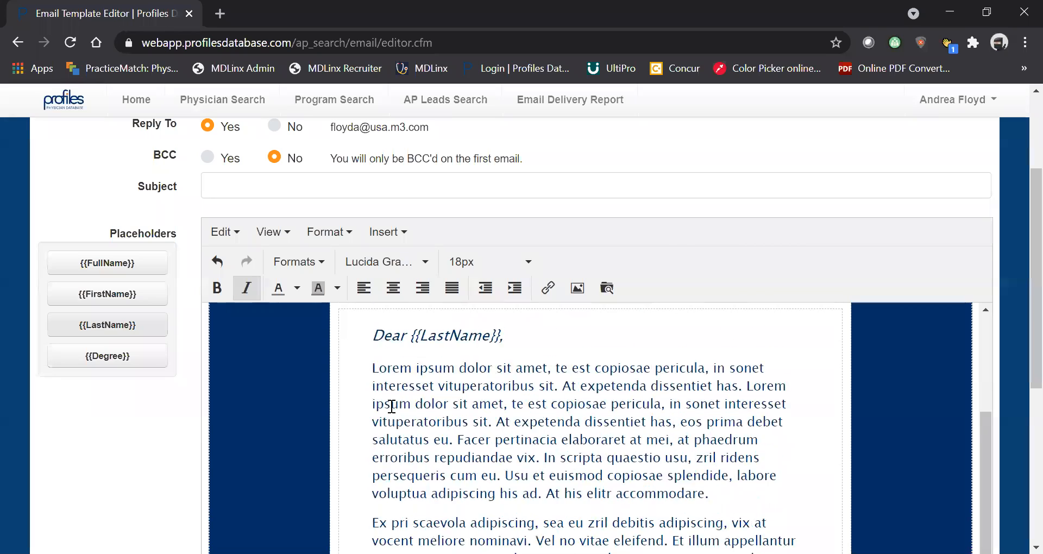
pyautogui.scroll(-2, 392, 406)
pyautogui.moveTo(371, 324); pyautogui.dragTo(726, 448)
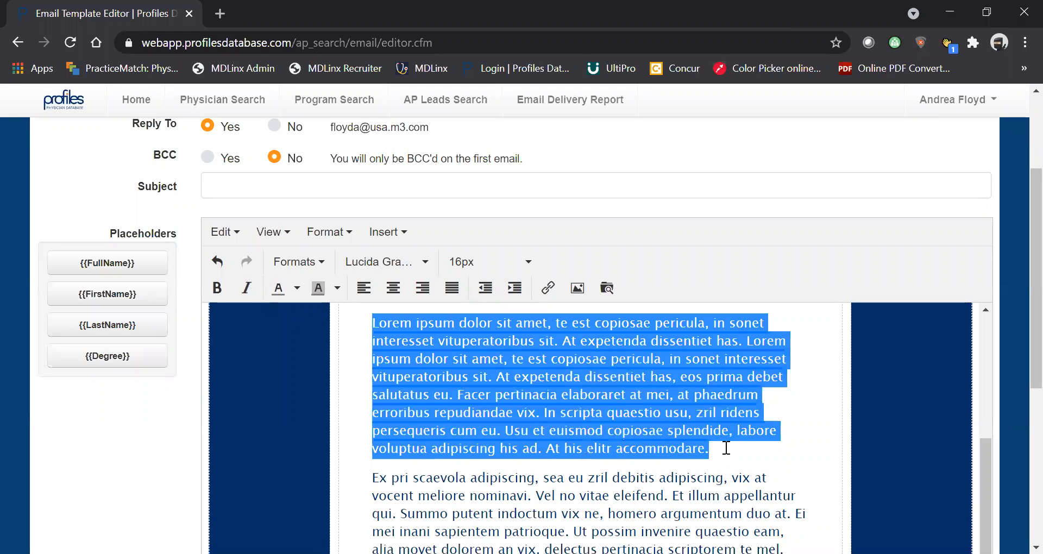
pyautogui.write('Enter ')
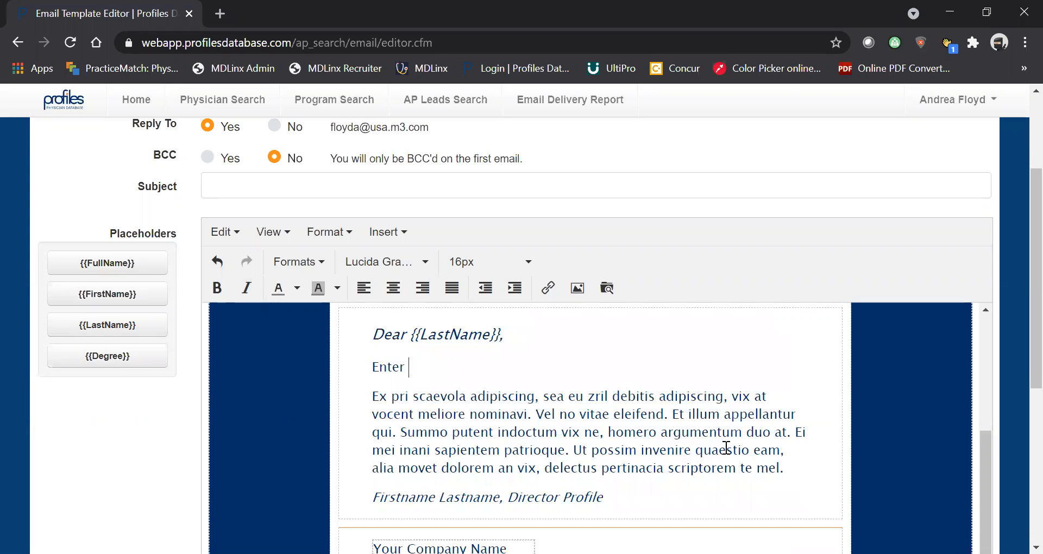
pyautogui.write('Text')
# - Delete the Twitter icon from the social media row in the e-mail footer
pyautogui.scroll(-5, 465, 446)
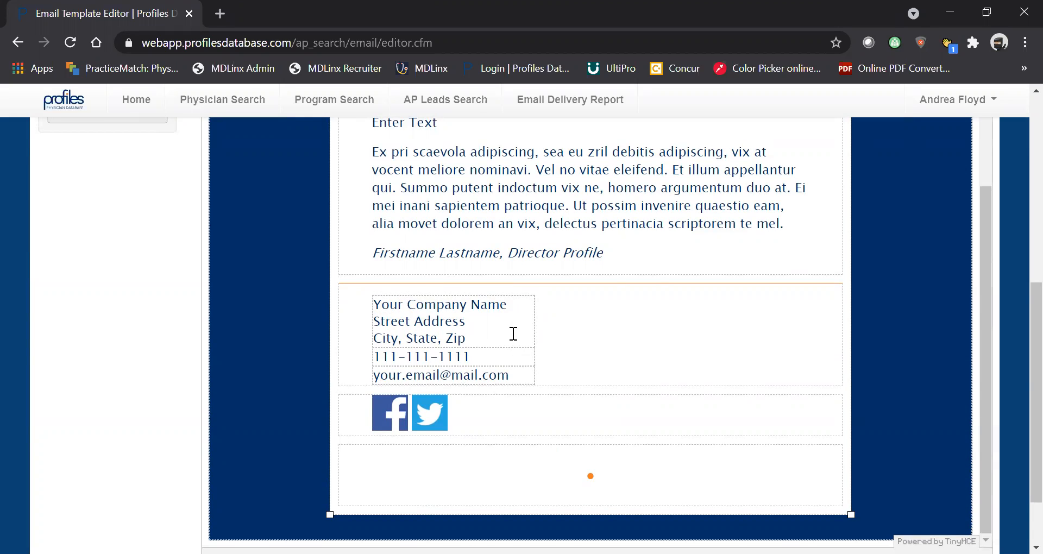
pyautogui.click(405, 412)
pyautogui.click(440, 411)
pyautogui.click(384, 413)
pyautogui.click(458, 408)
pyautogui.click(443, 409)
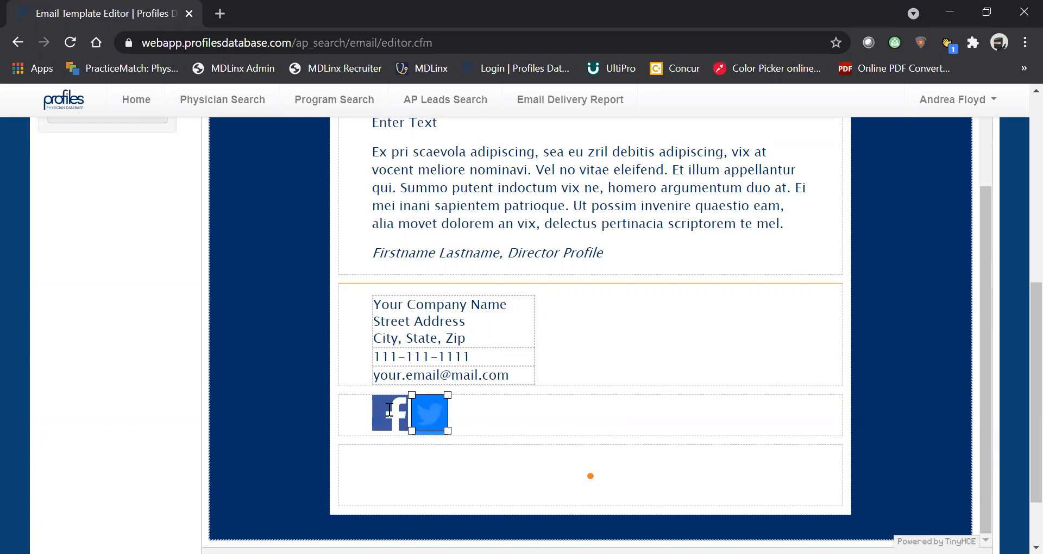
pyautogui.click(390, 409)
pyautogui.click(456, 415)
pyautogui.click(443, 413)
pyautogui.press('Delete')
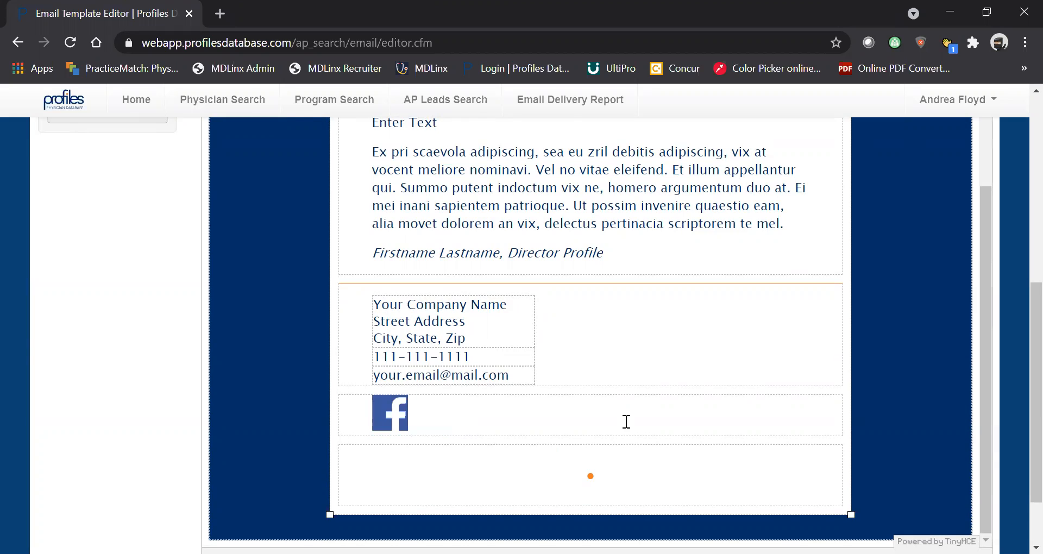
# - Save the edited e-mail and try to go on to its preview
pyautogui.scroll(-2, 595, 401)
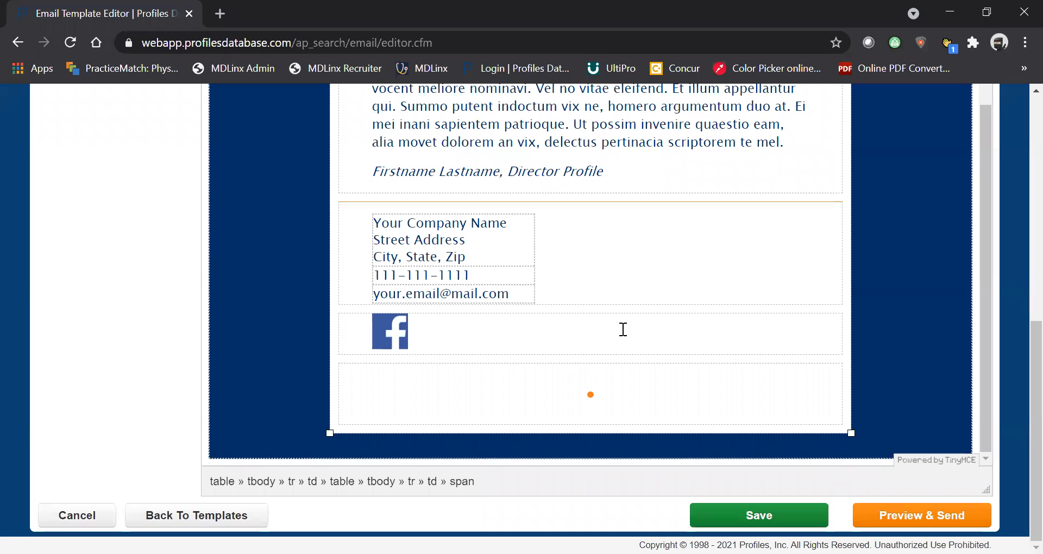
pyautogui.click(794, 523)
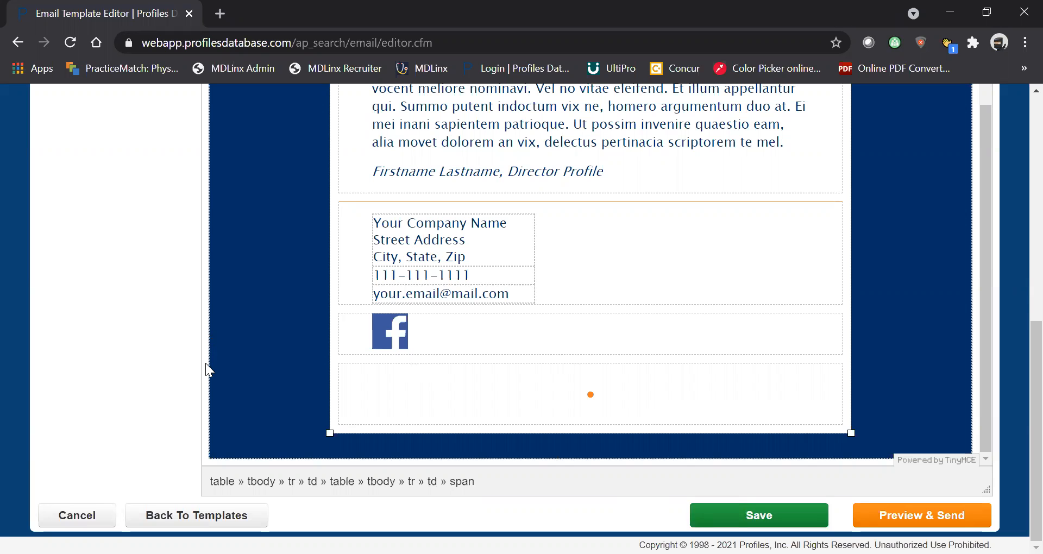
pyautogui.scroll(3, 468, 424)
pyautogui.scroll(-3, 467, 424)
pyautogui.click(953, 524)
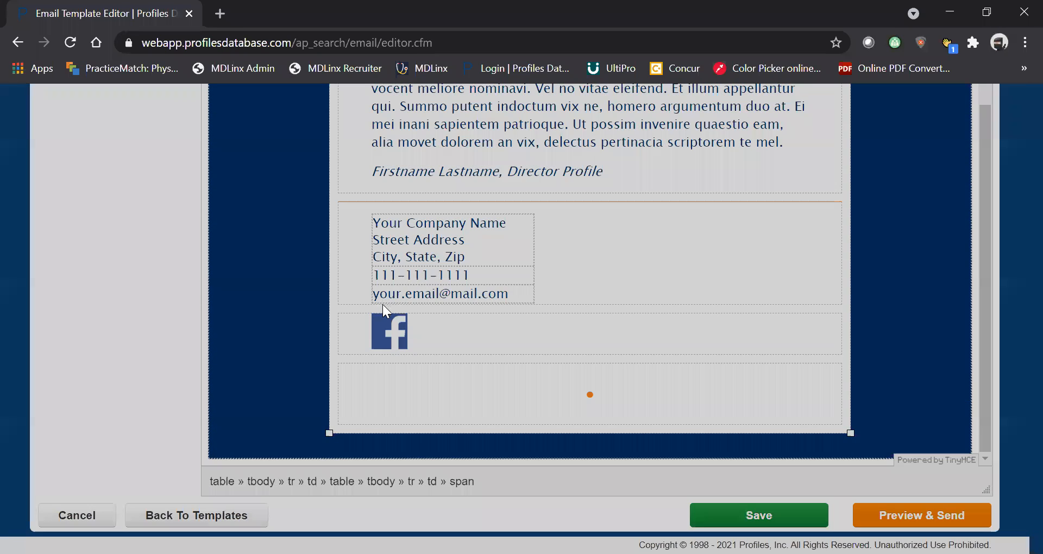
pyautogui.click(373, 269)
# - Set the e-mail subject to "Test" and open the e-mail's preview page
pyautogui.scroll(10, 381, 294)
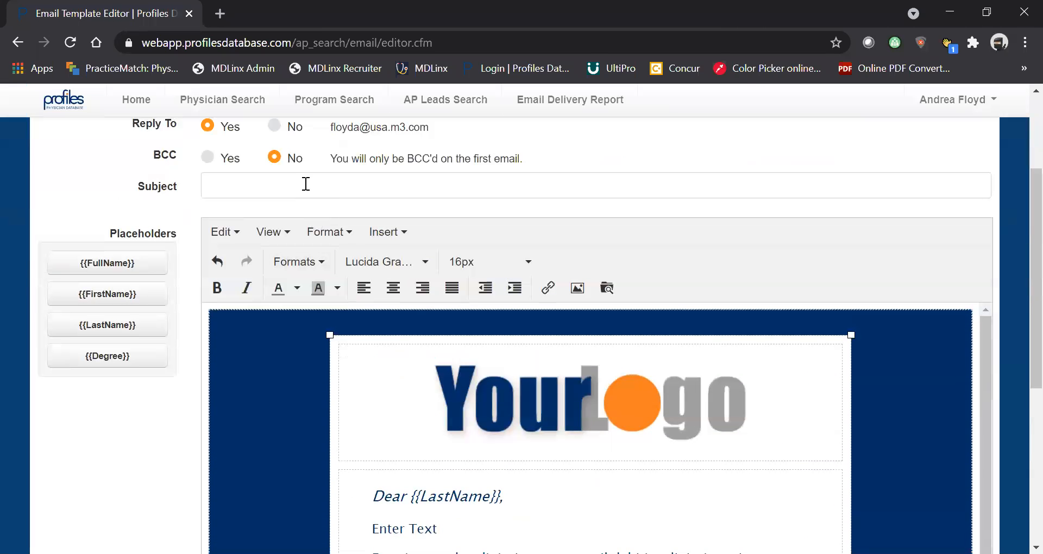
pyautogui.click(306, 184)
pyautogui.write('Test')
pyautogui.scroll(-10, 810, 389)
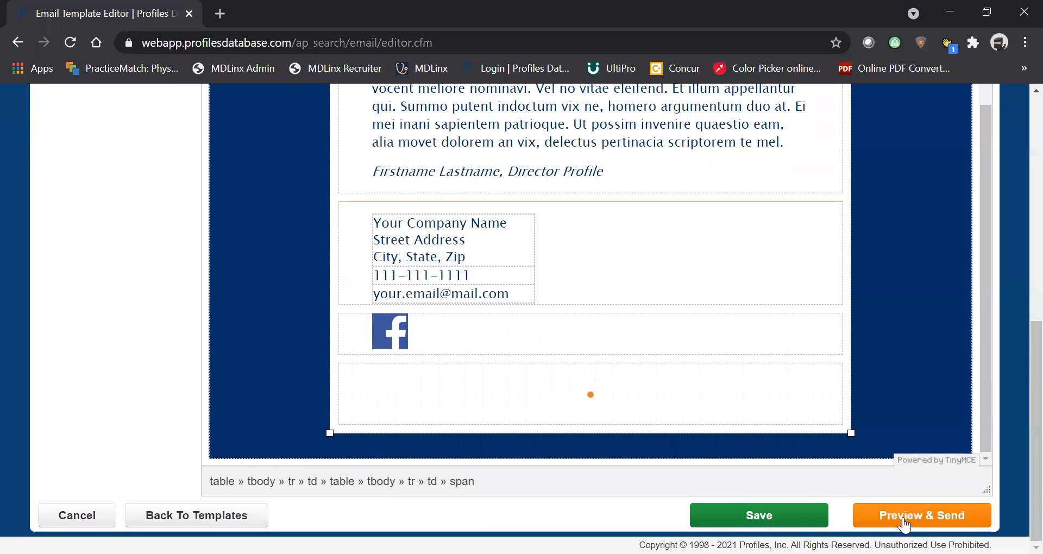
pyautogui.click(904, 523)
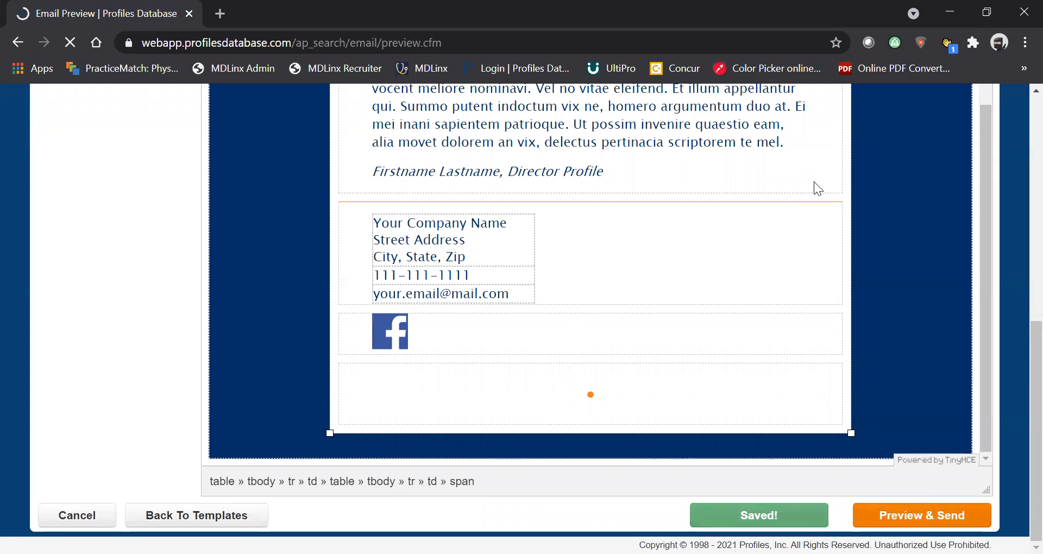
# - Examine the e-mail preview down to the footer and view the preview-copy confirmation, backing out without sending
pyautogui.scroll(-1, 809, 221)
pyautogui.scroll(1, 290, 250)
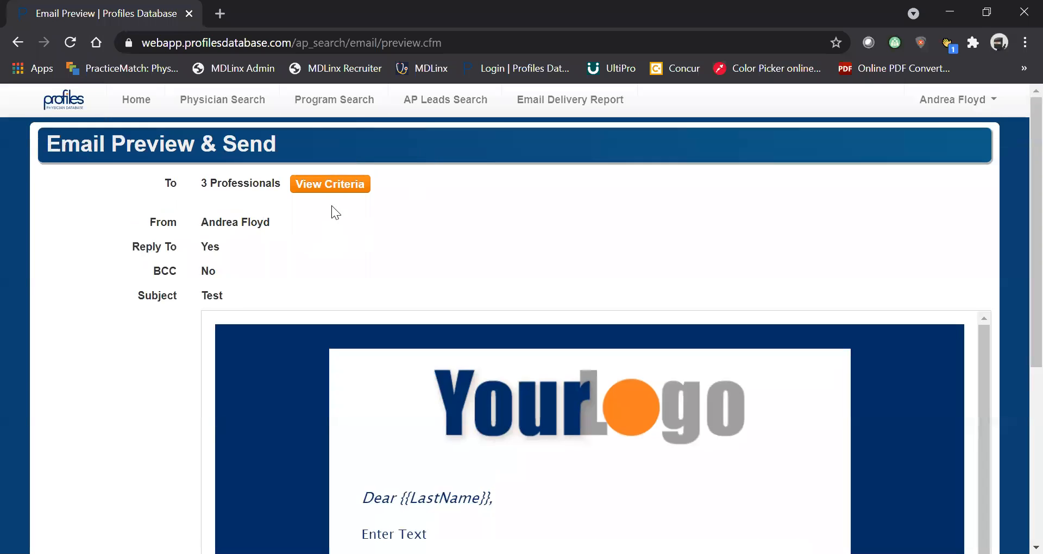
pyautogui.scroll(-2, 421, 218)
pyautogui.scroll(-7, 421, 215)
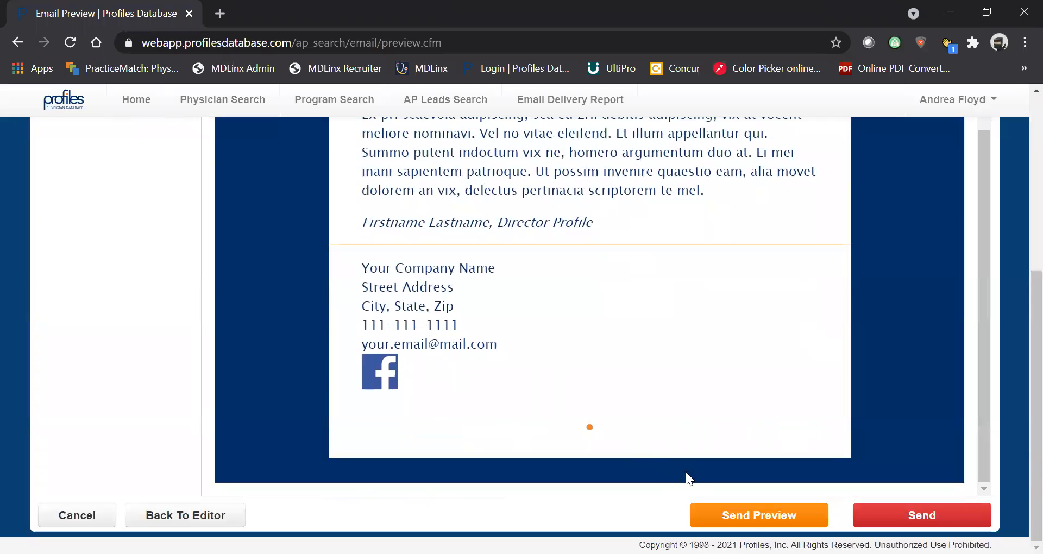
pyautogui.click(749, 511)
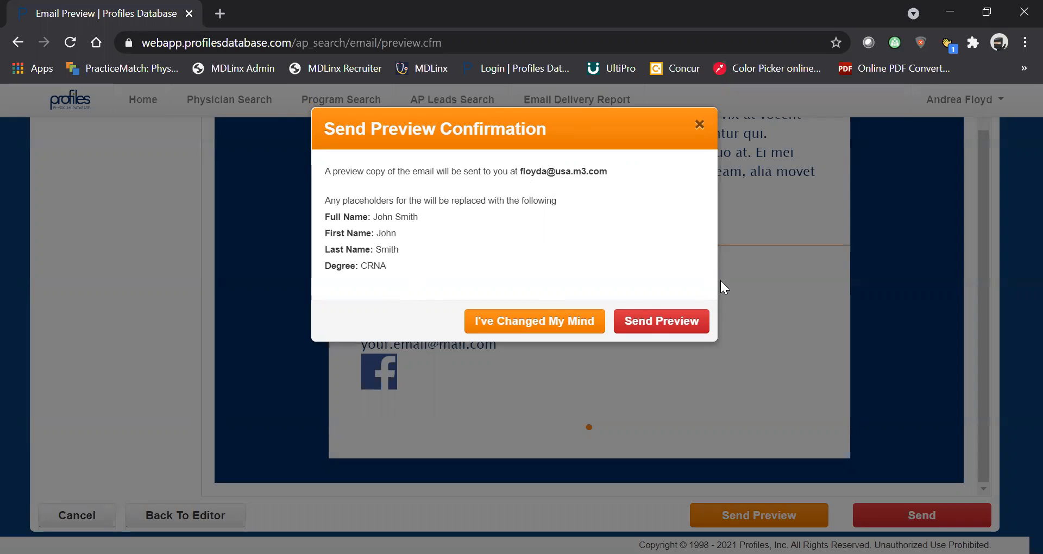
pyautogui.click(509, 325)
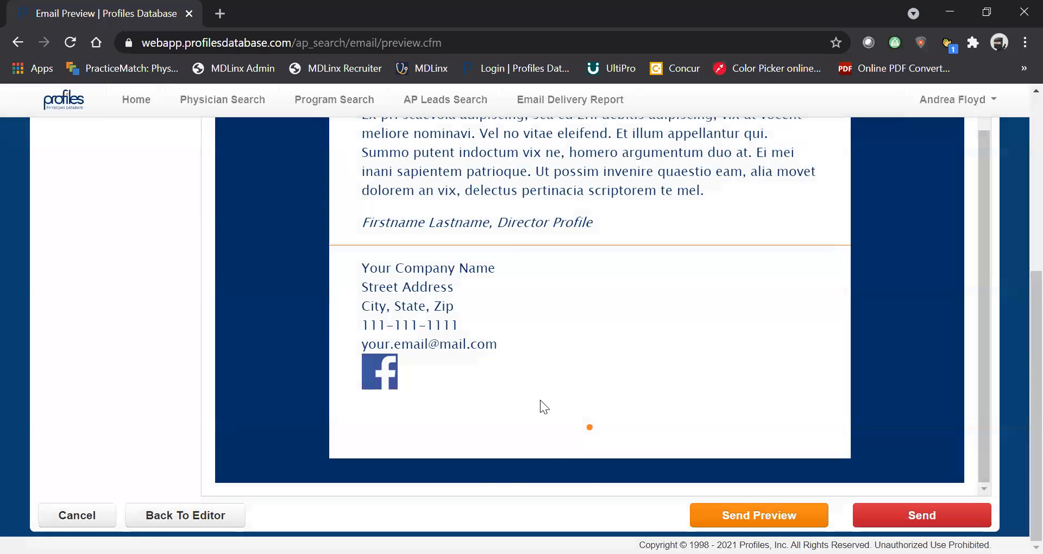
# - Return to the template editor and review the recipient, sender and subject fields and the e-mail content
pyautogui.click(205, 518)
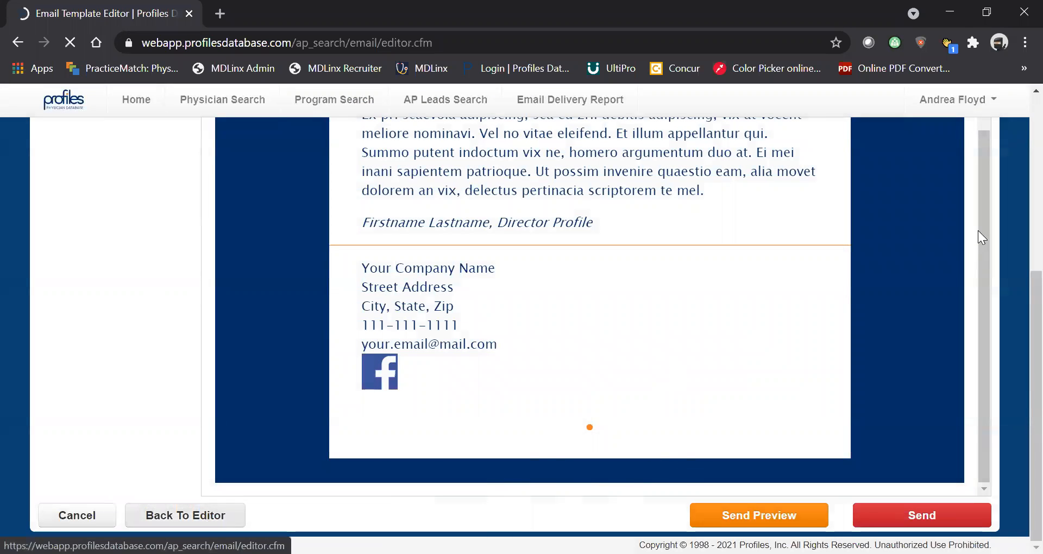
pyautogui.scroll(-2, 624, 273)
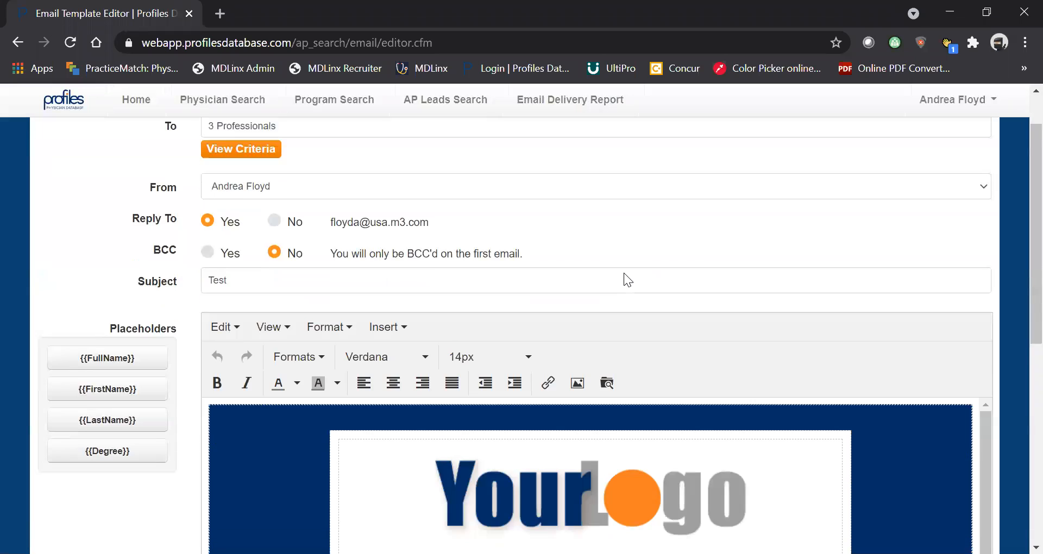
pyautogui.scroll(2, 624, 280)
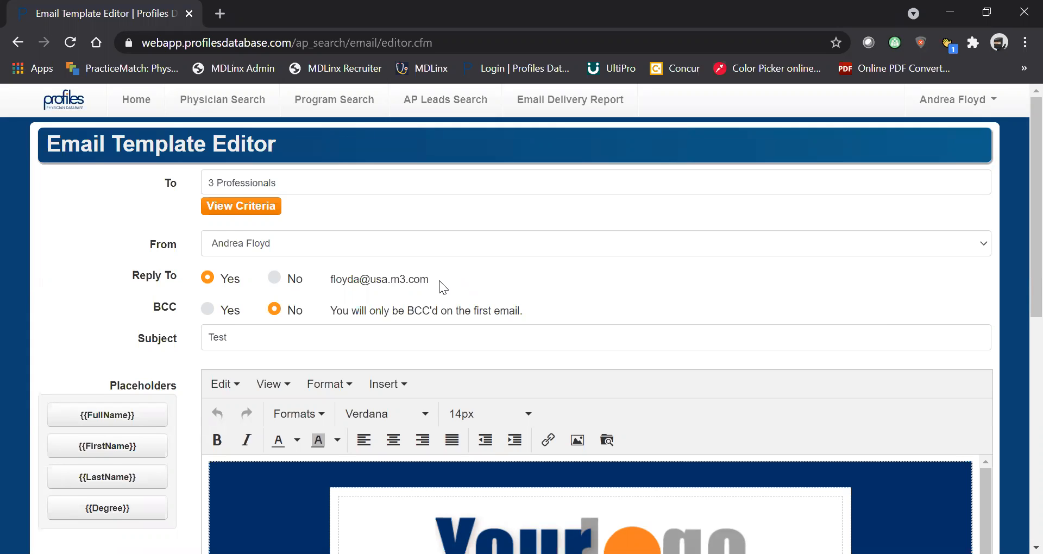
pyautogui.scroll(-1, 439, 281)
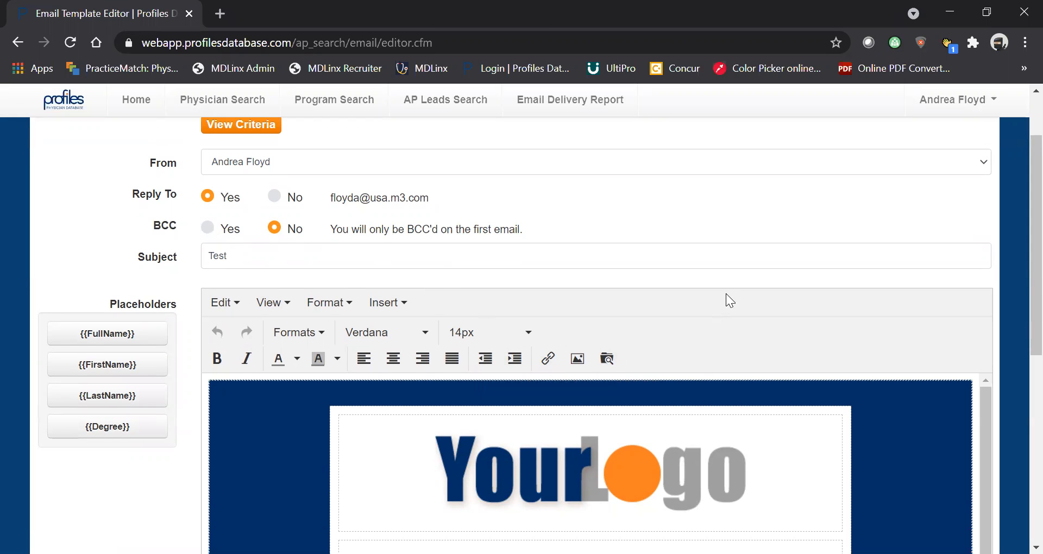
pyautogui.scroll(-5, 727, 294)
pyautogui.scroll(-5, 729, 294)
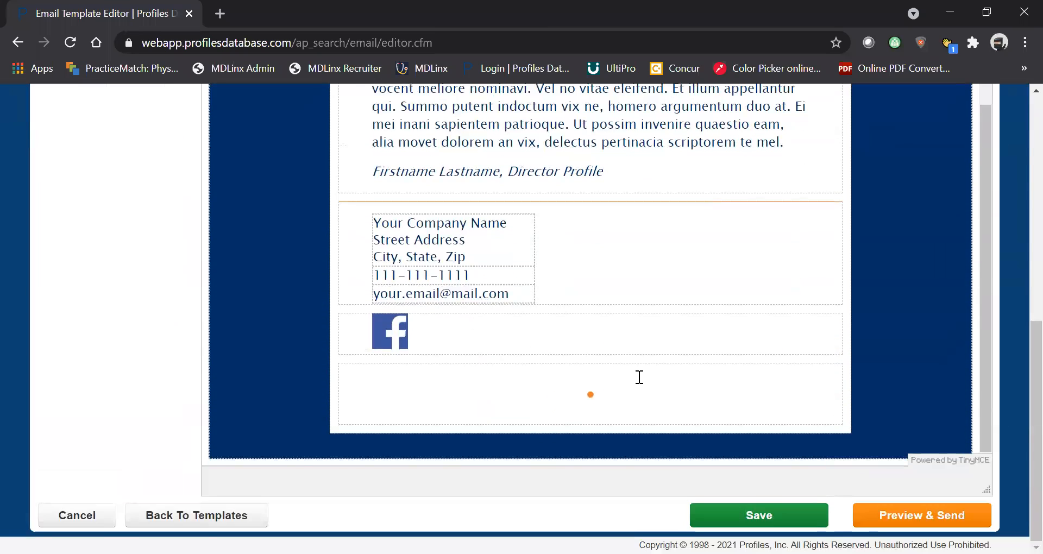
pyautogui.scroll(3, 372, 354)
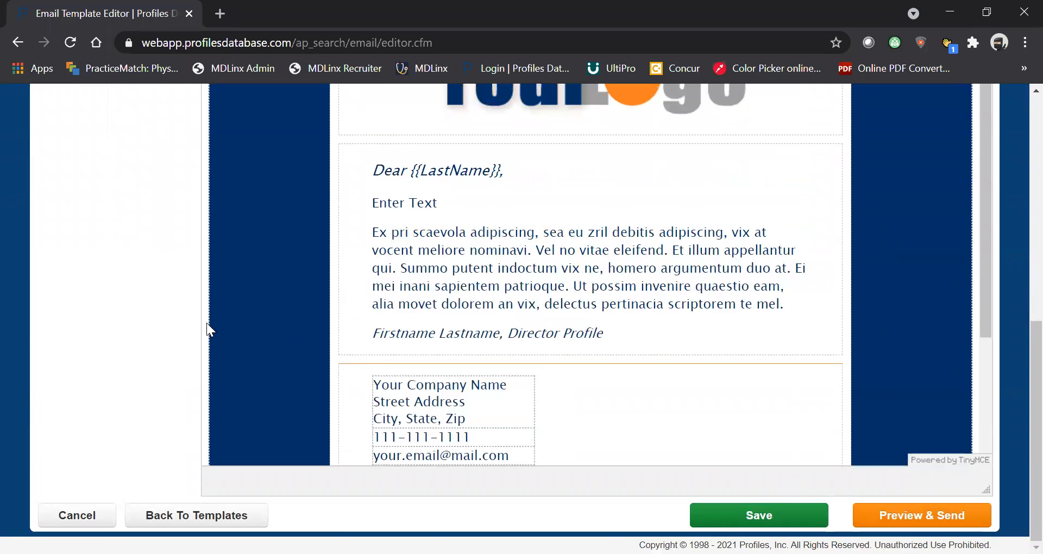
pyautogui.scroll(5, 205, 322)
pyautogui.scroll(2, 206, 321)
pyautogui.scroll(-5, 372, 353)
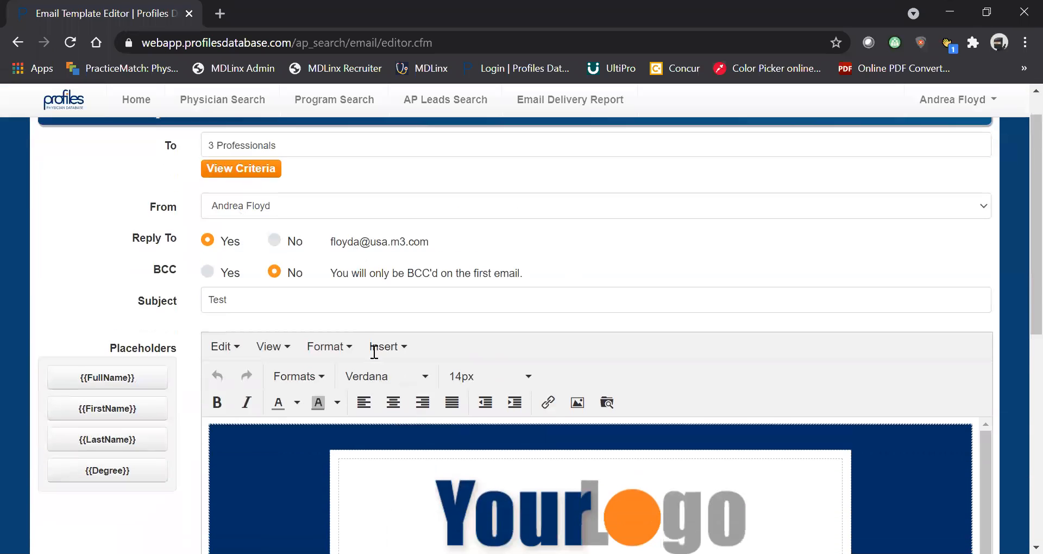
pyautogui.scroll(-2, 542, 387)
pyautogui.scroll(5, 249, 182)
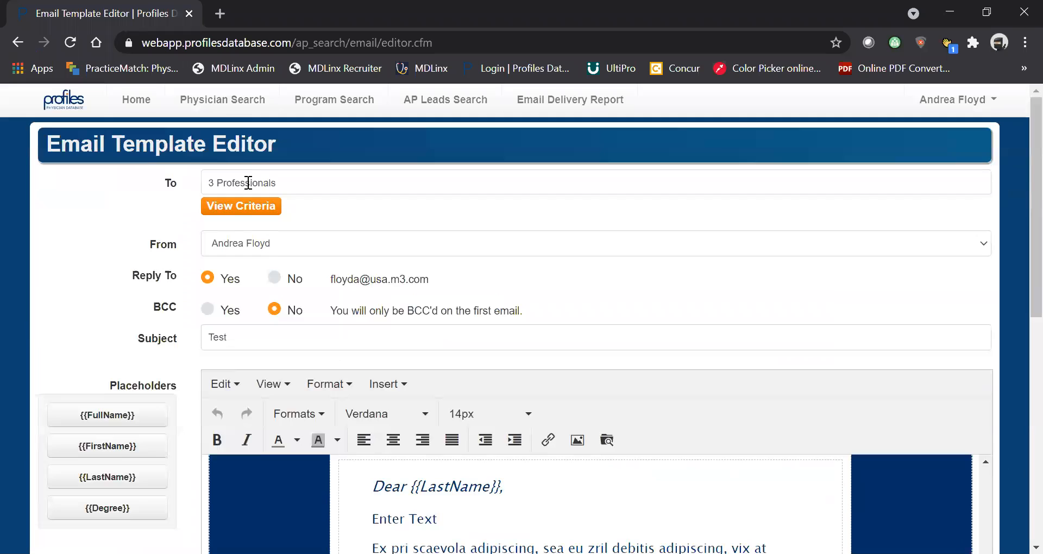
# - Leave the editor, resume the most recent e-mail draft from the AP leads search page, and open its preview
pyautogui.click(232, 106)
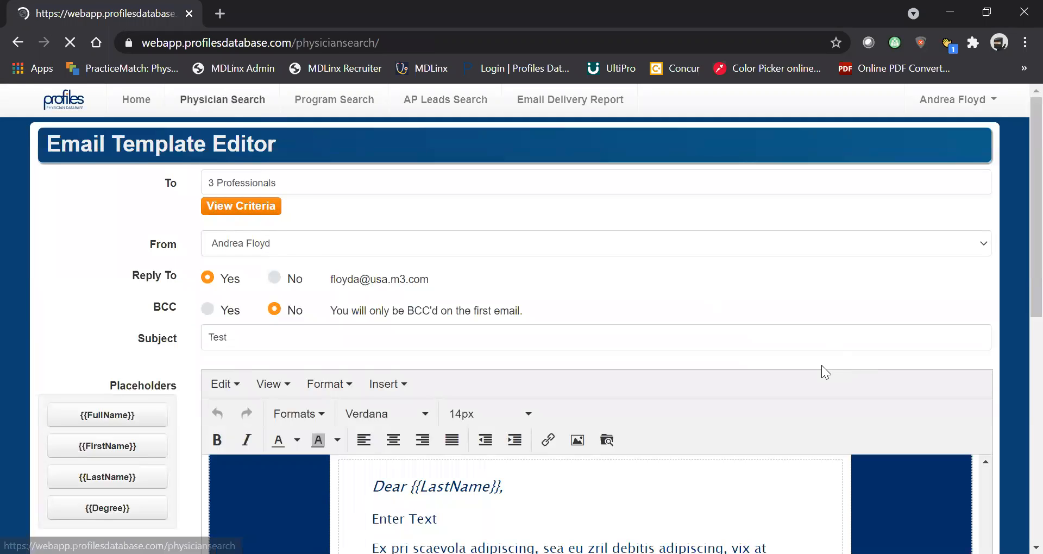
pyautogui.click(463, 105)
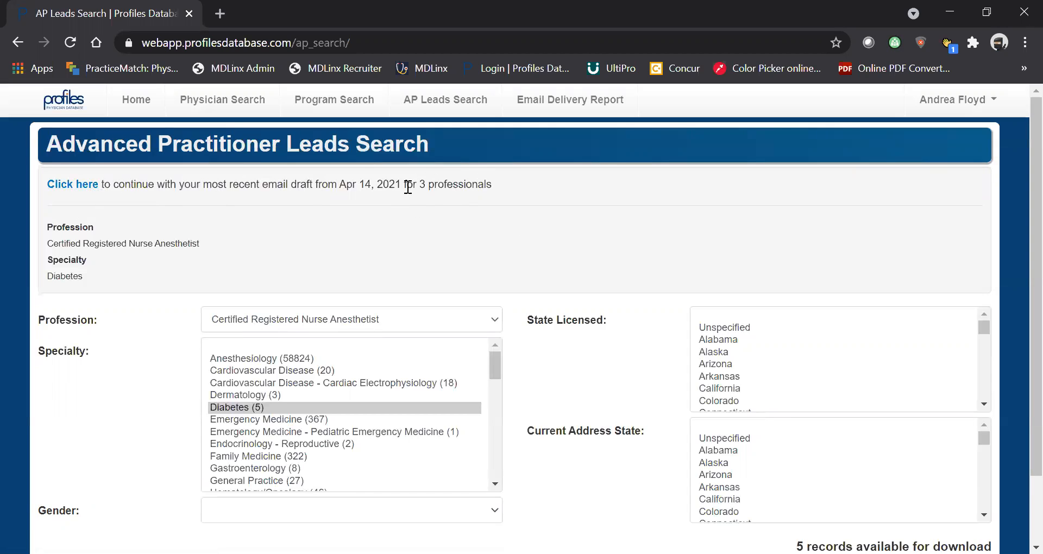
pyautogui.click(82, 186)
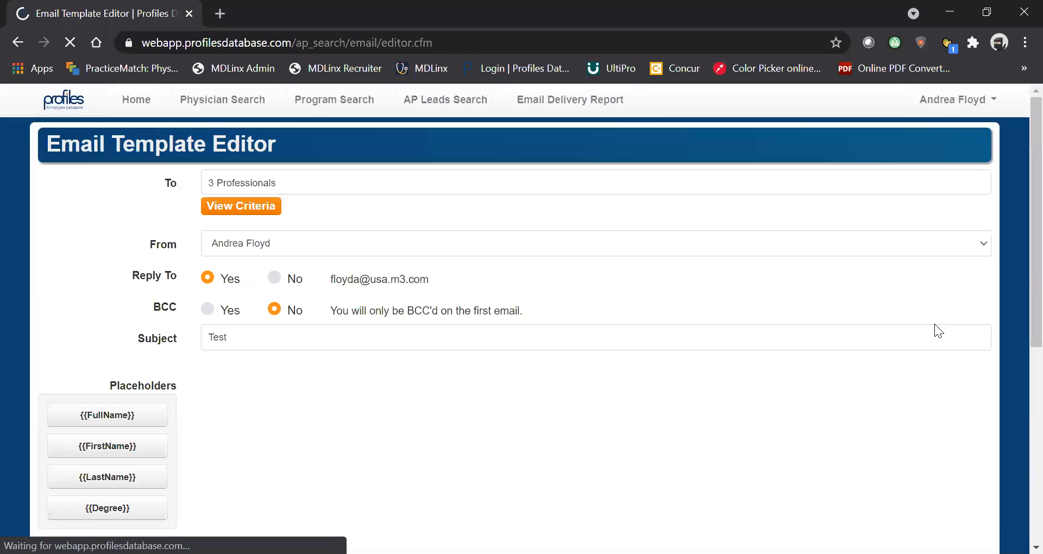
pyautogui.scroll(-5, 676, 282)
pyautogui.scroll(-3, 721, 321)
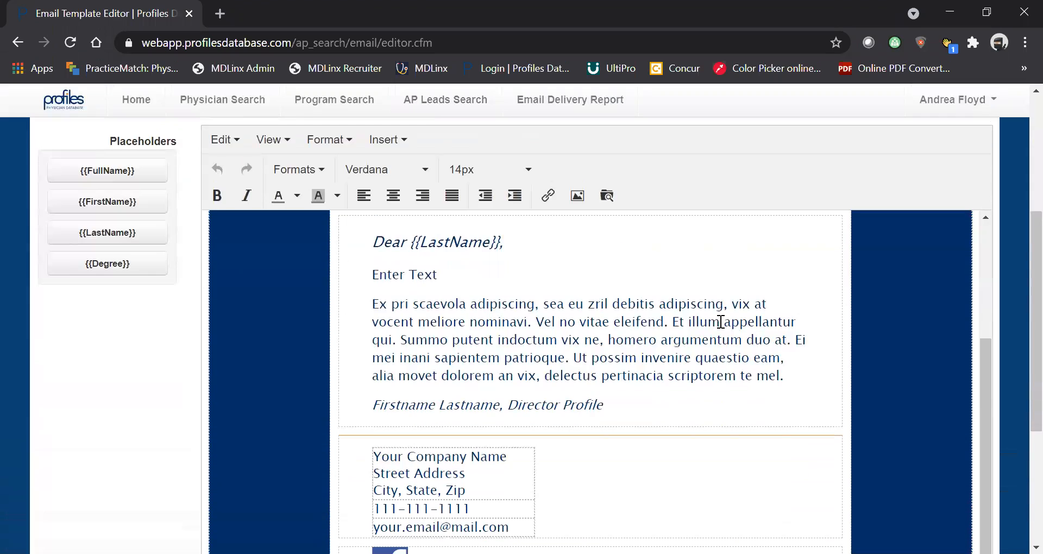
pyautogui.scroll(-4, 862, 330)
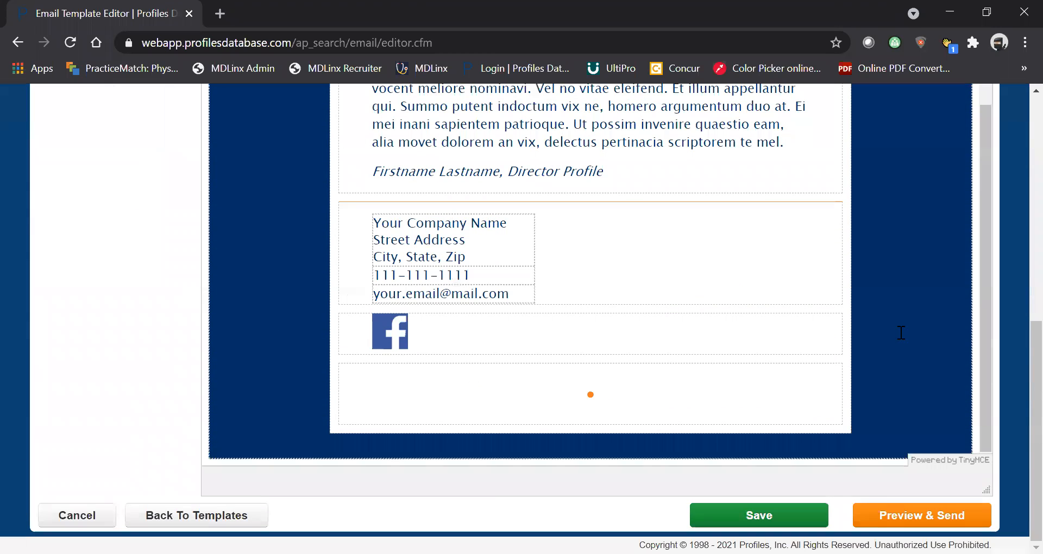
pyautogui.click(886, 515)
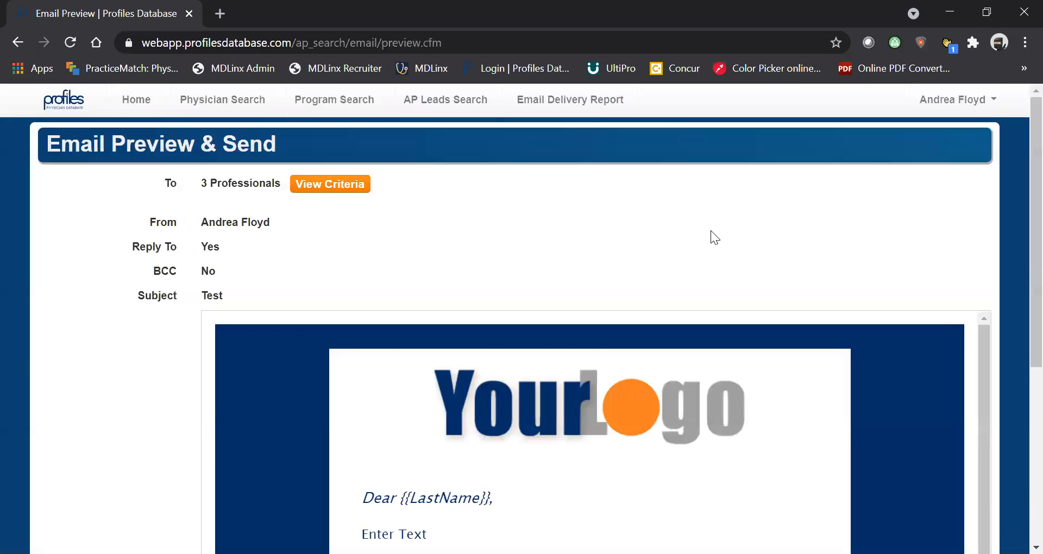
# - Examine the resumed draft's preview, from the recipient and subject details down to the contact footer
pyautogui.scroll(-5, 868, 297)
pyautogui.scroll(-3, 866, 292)
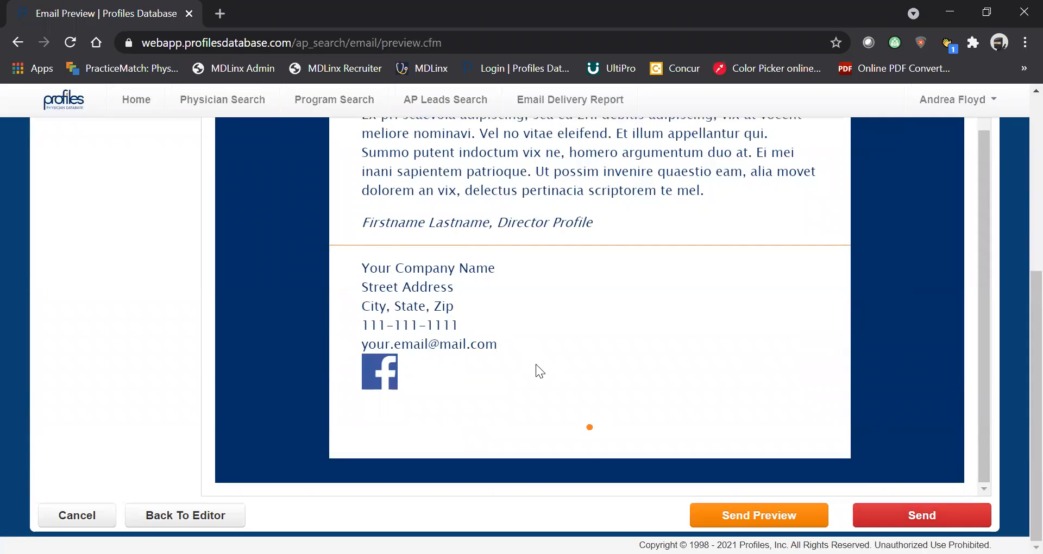
pyautogui.scroll(3, 536, 364)
pyautogui.scroll(5, 605, 379)
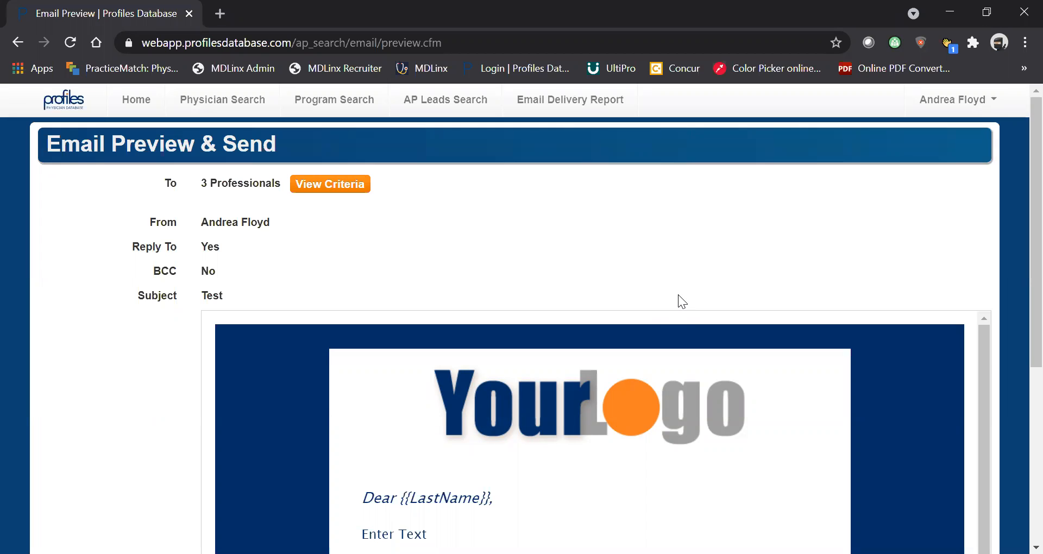
pyautogui.scroll(-4, 678, 294)
pyautogui.scroll(-1, 679, 294)
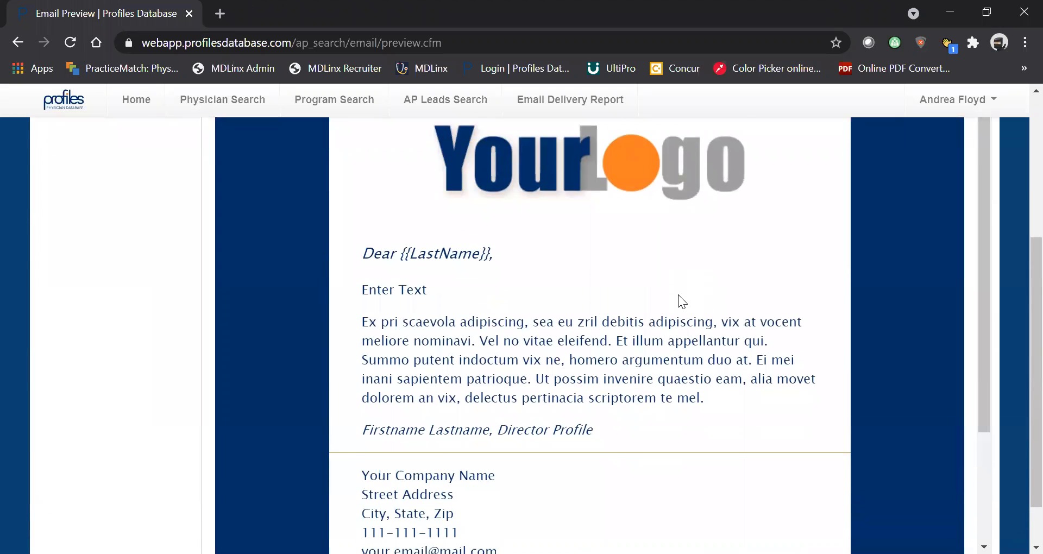
pyautogui.scroll(-2, 679, 296)
pyautogui.scroll(2, 678, 293)
pyautogui.scroll(3, 594, 156)
# - Open the Email Delivery Report and search it for the preset date range
pyautogui.click(586, 103)
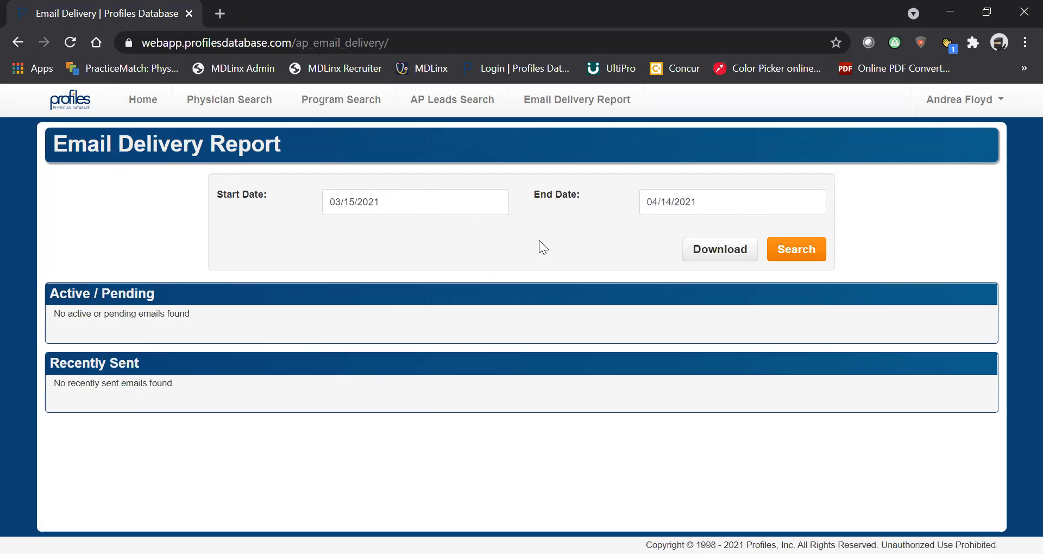
pyautogui.click(798, 258)
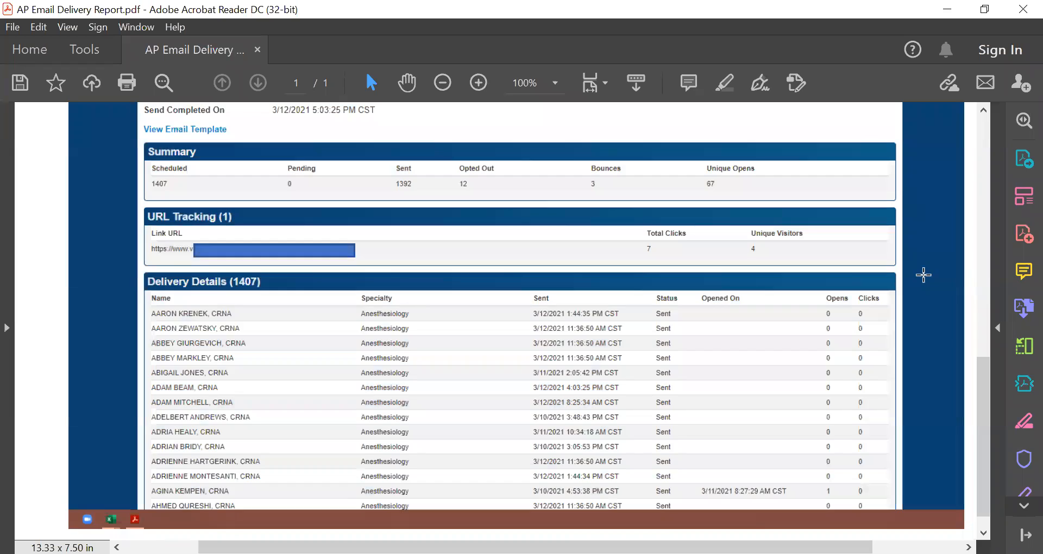
# - Examine the AP Email Delivery Report PDF, from the subject, sender and send dates through the Summary and URL Tracking sections to Delivery Details
pyautogui.scroll(2, 922, 275)
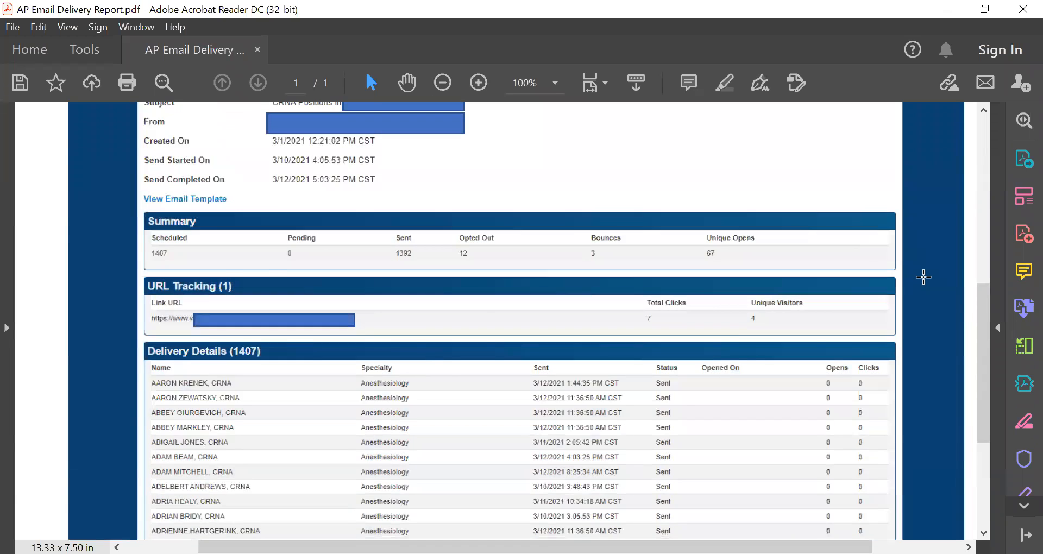
pyautogui.scroll(3, 923, 277)
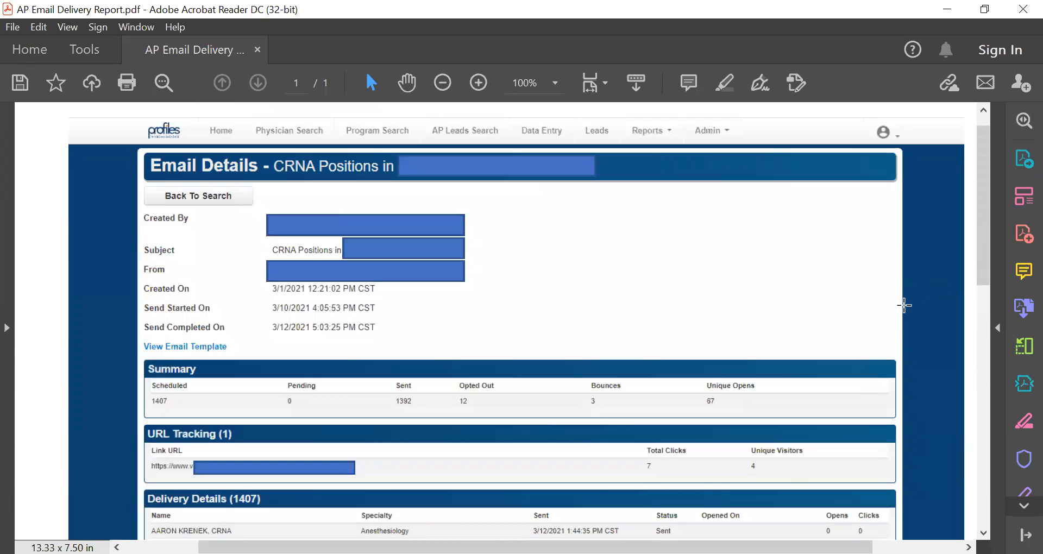
pyautogui.scroll(1, 905, 306)
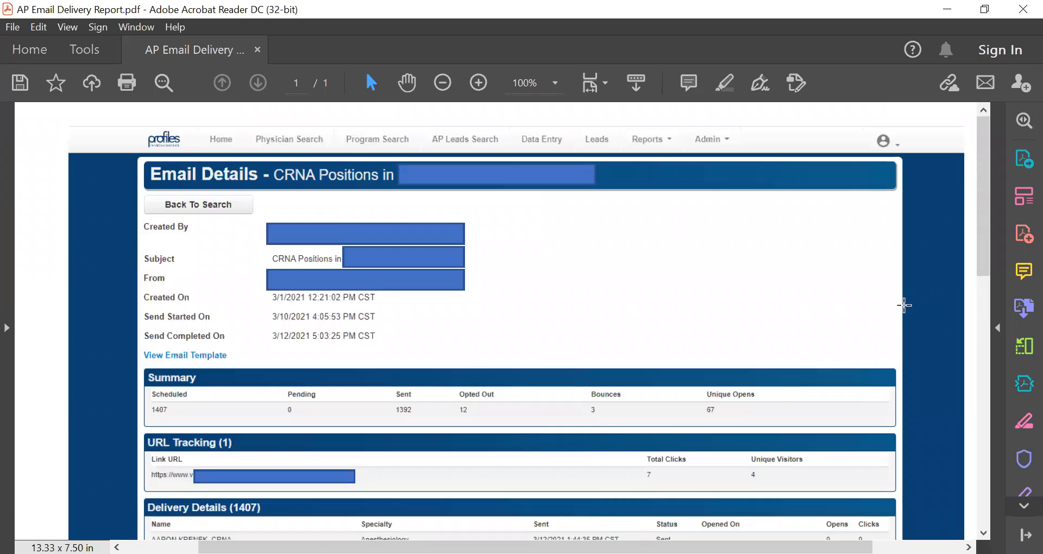
pyautogui.scroll(-2, 904, 306)
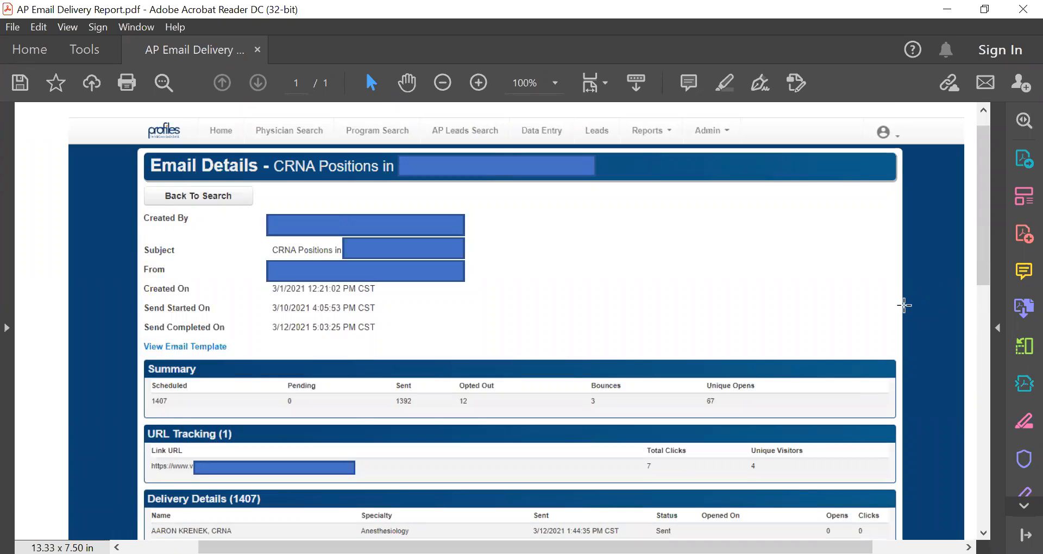
pyautogui.scroll(-3, 904, 305)
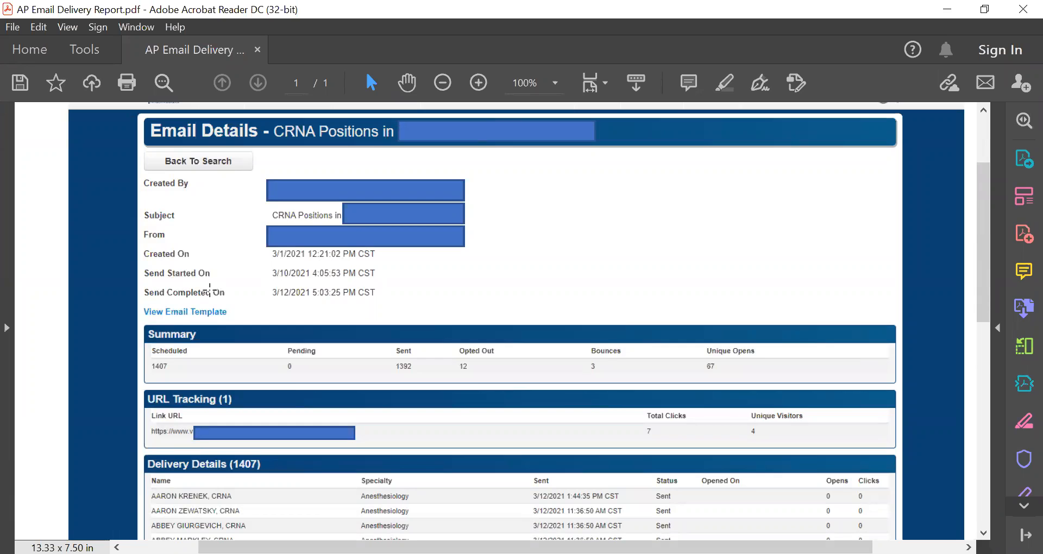
pyautogui.hotkey('alt', 'Tab')
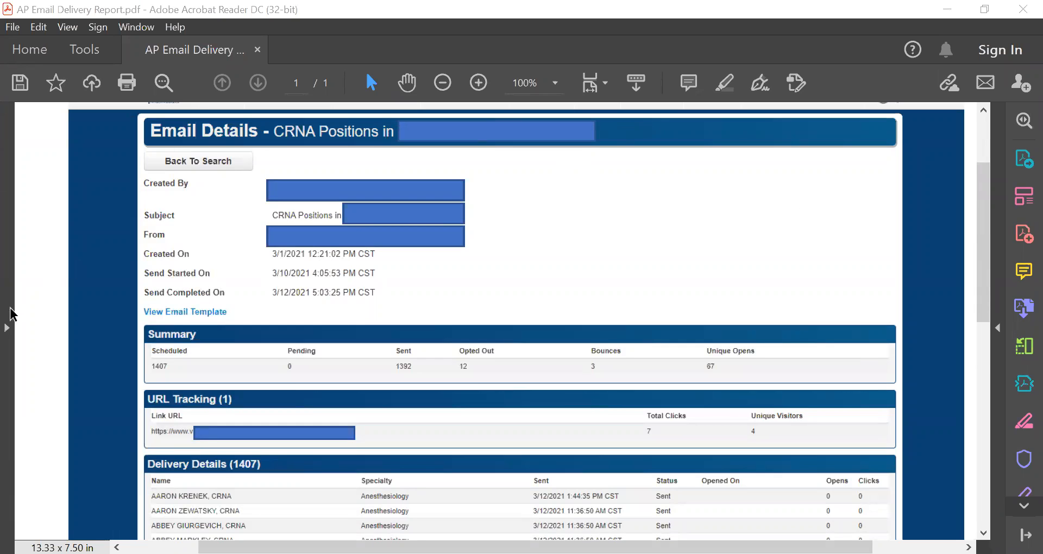
pyautogui.scroll(-1, 214, 212)
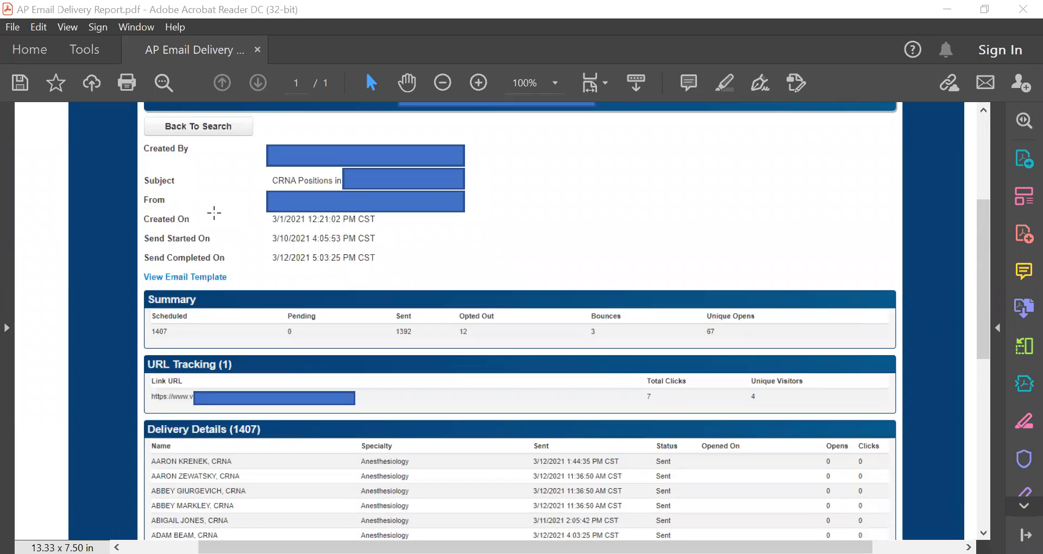
pyautogui.scroll(-1, 215, 213)
pyautogui.scroll(-1, 214, 213)
pyautogui.scroll(-1, 214, 213)
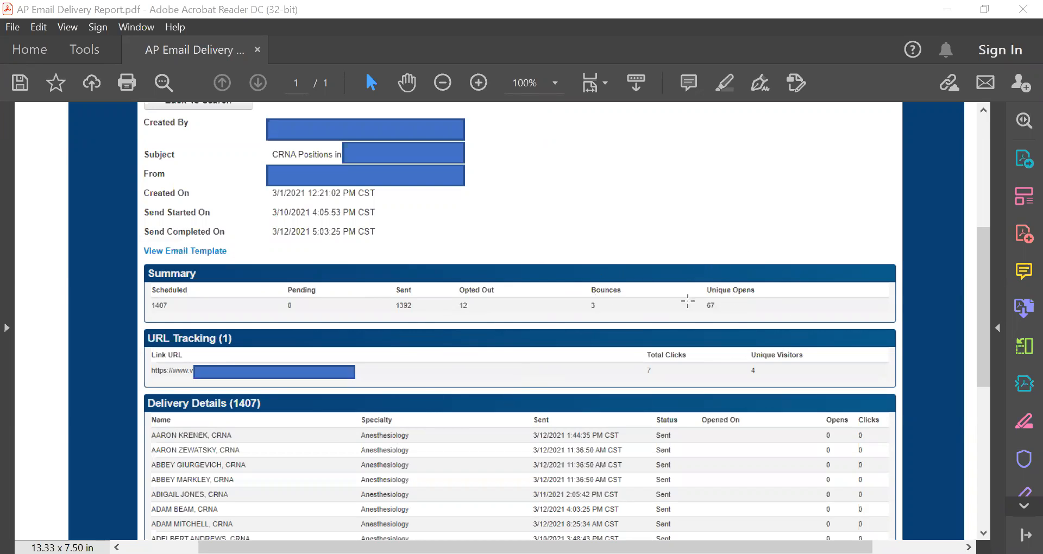
pyautogui.scroll(-3, 512, 299)
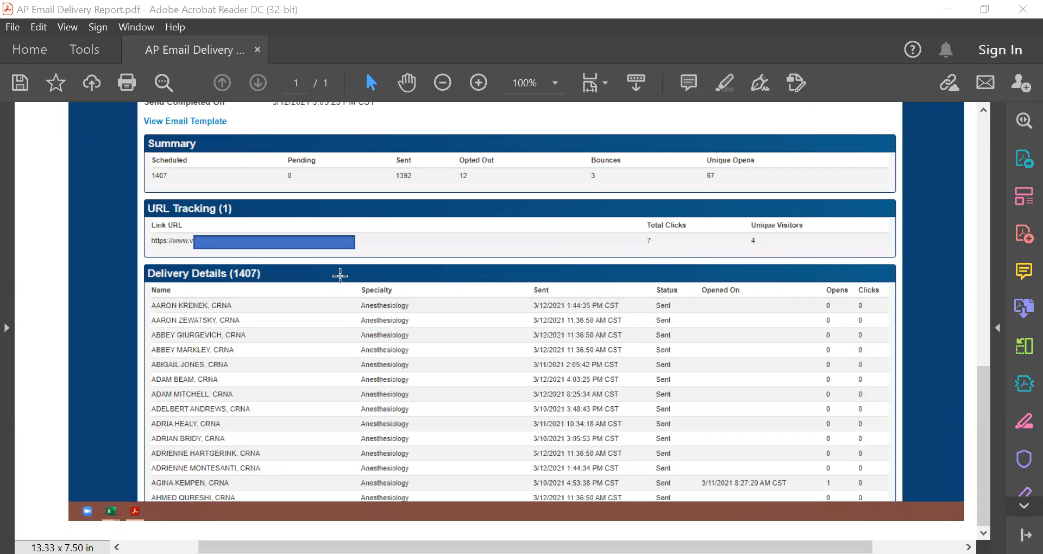
# - Return to the beginning of the Email Details report and recheck its Summary, URL Tracking and per-recipient delivery sections
pyautogui.scroll(4, 348, 280)
pyautogui.scroll(2, 351, 282)
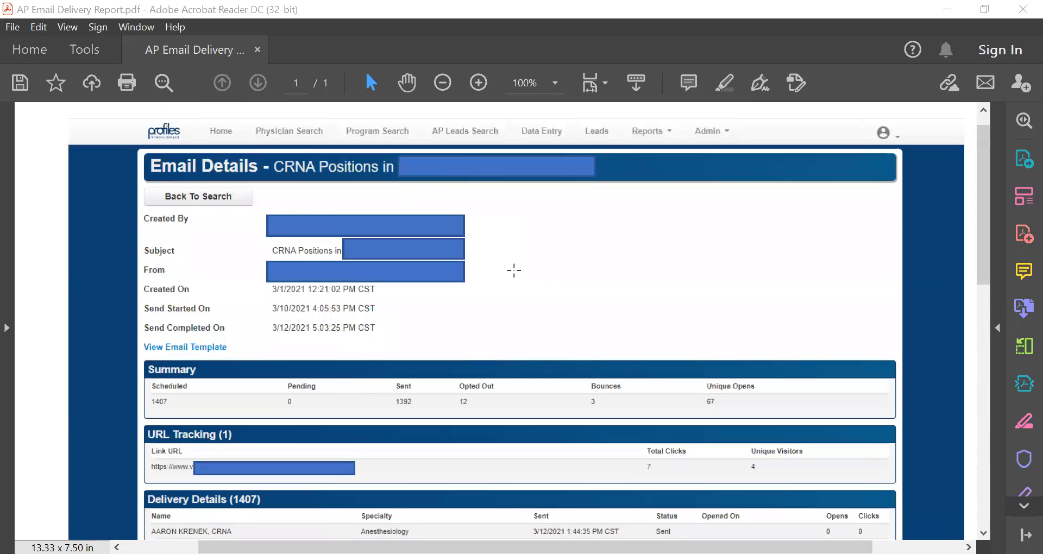
pyautogui.scroll(-1, 515, 272)
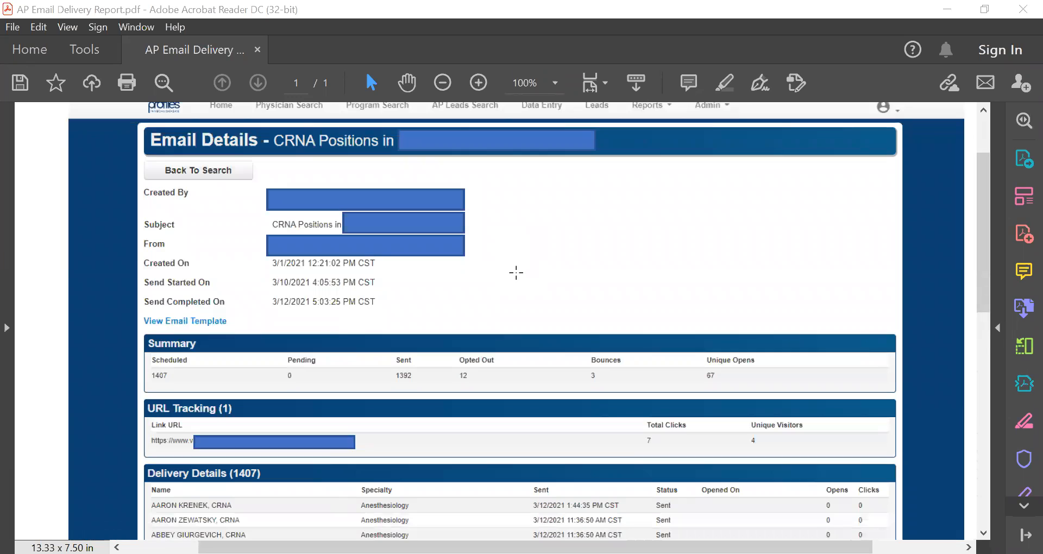
pyautogui.scroll(-3, 517, 272)
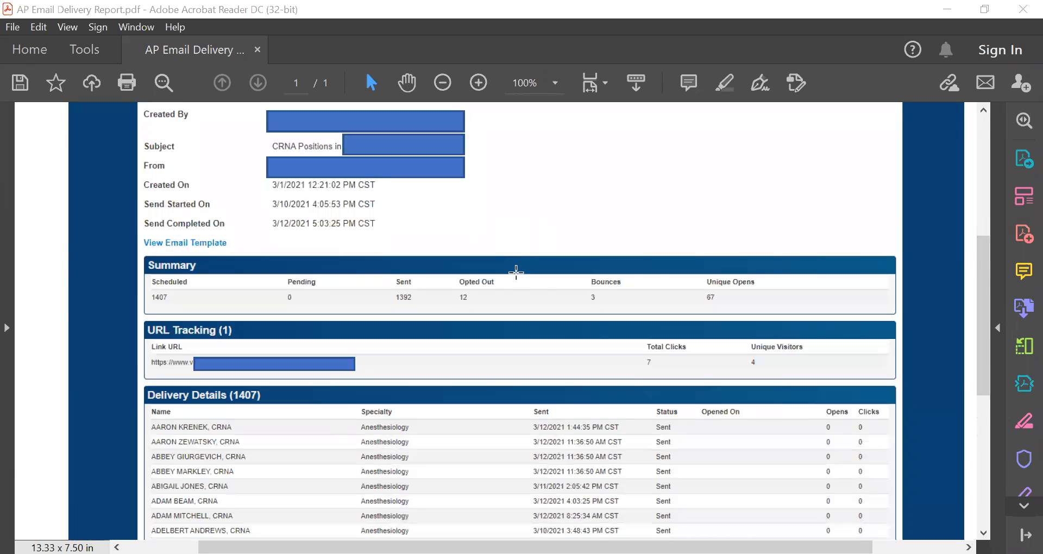
pyautogui.scroll(-1, 516, 273)
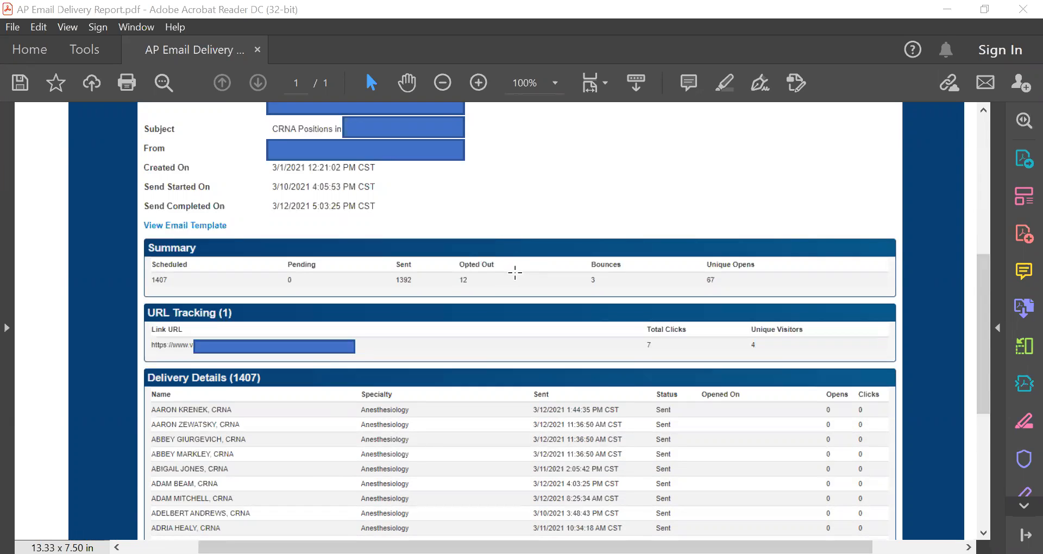
pyautogui.scroll(-3, 515, 272)
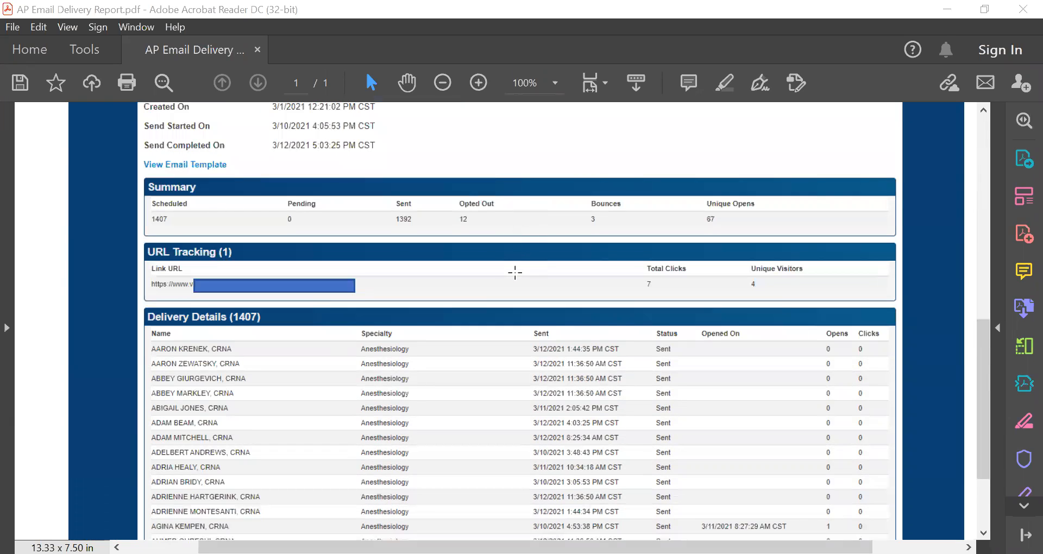